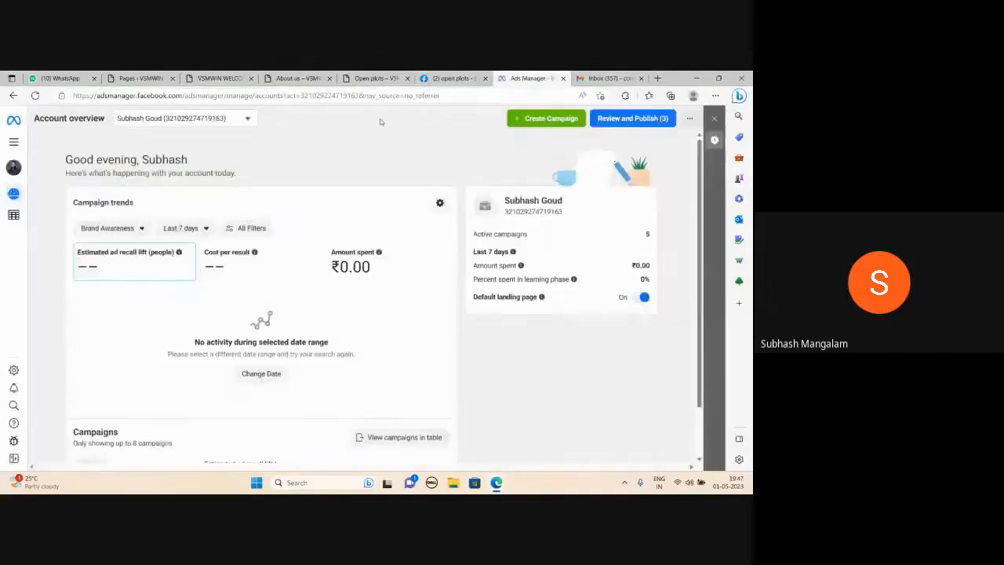
Create a new auction campaign with the Leads objective and continue to its settings.
click(538, 124)
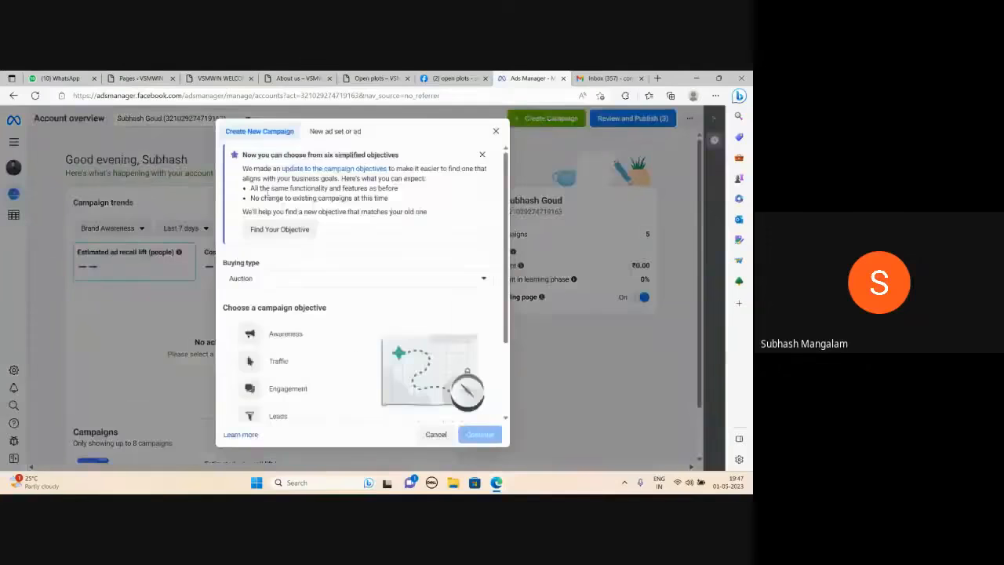
scroll(295, 301, down, 1)
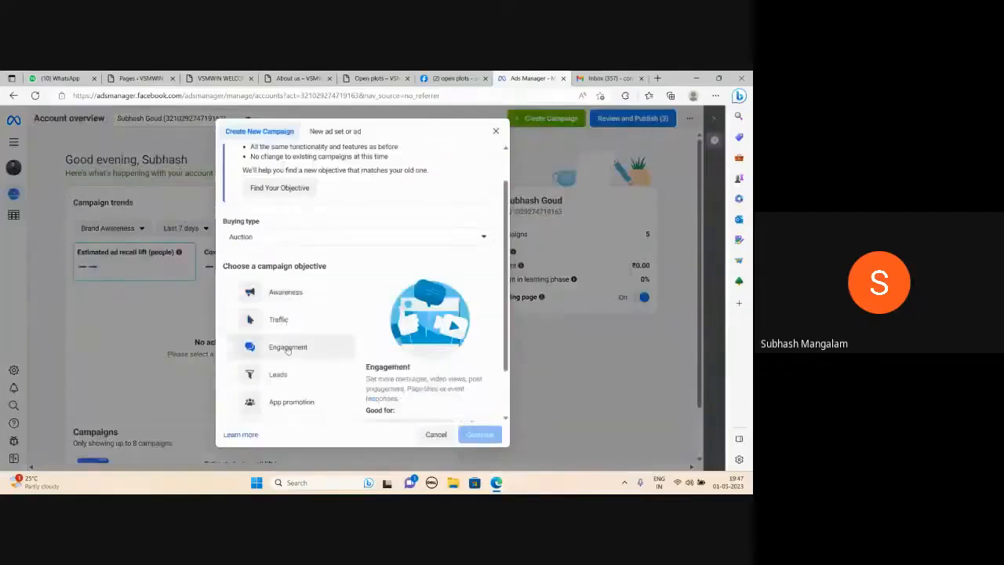
scroll(296, 339, down, 1)
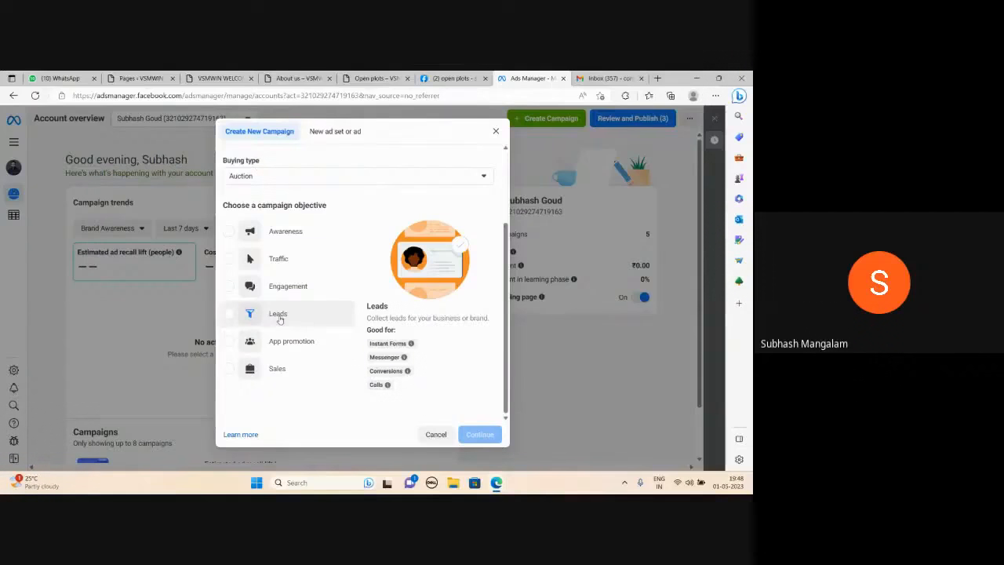
click(280, 318)
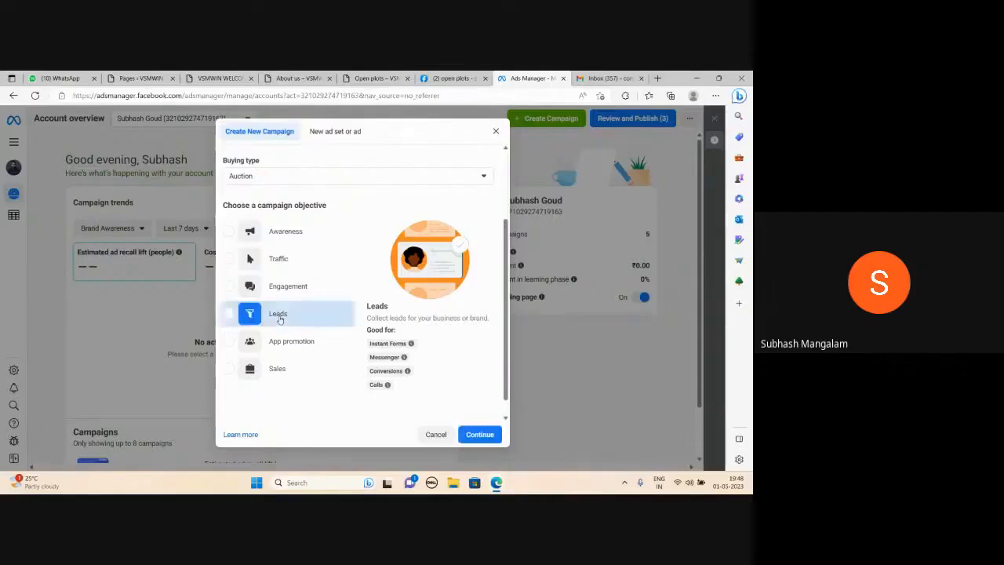
click(471, 435)
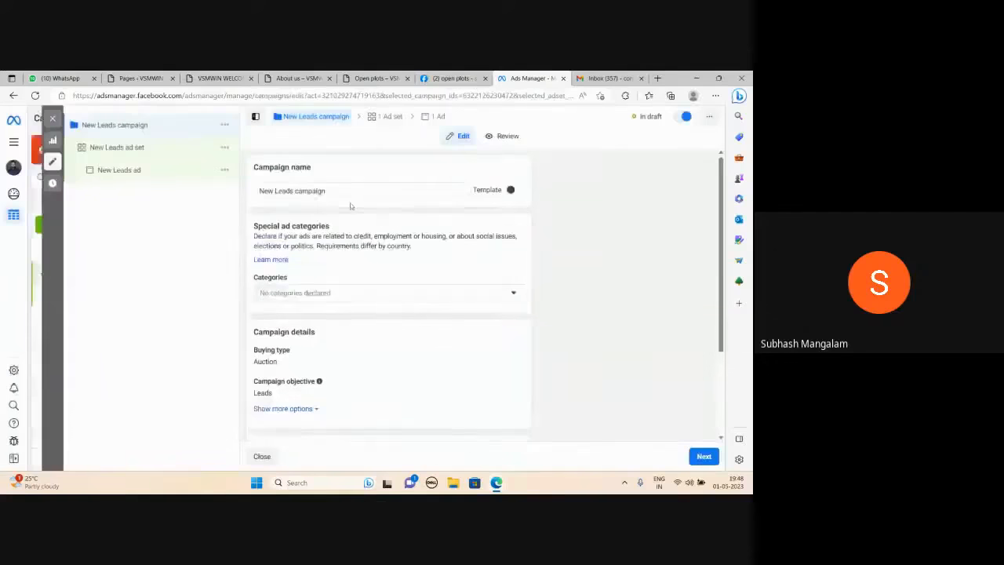
Name the campaign "Lead Campaign" and proceed to the ad set settings.
triple_click(332, 191)
text(Le)
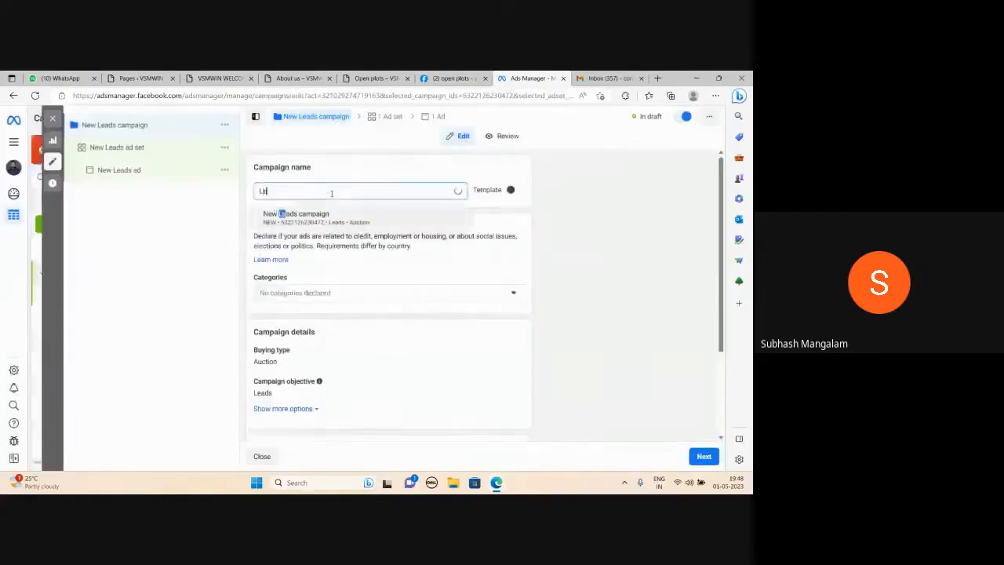
text(ad Camp)
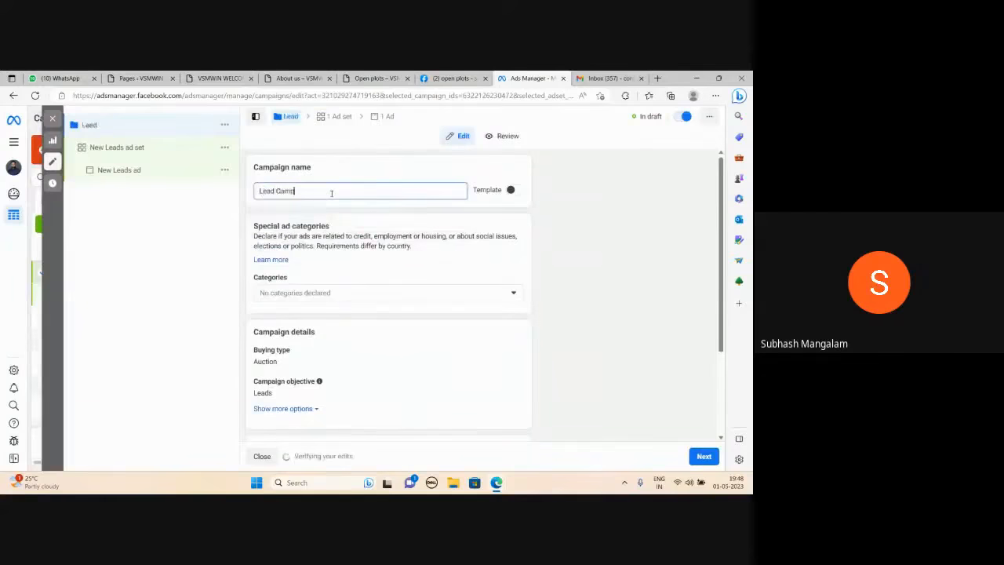
text(aign)
scroll(412, 329, down, 3)
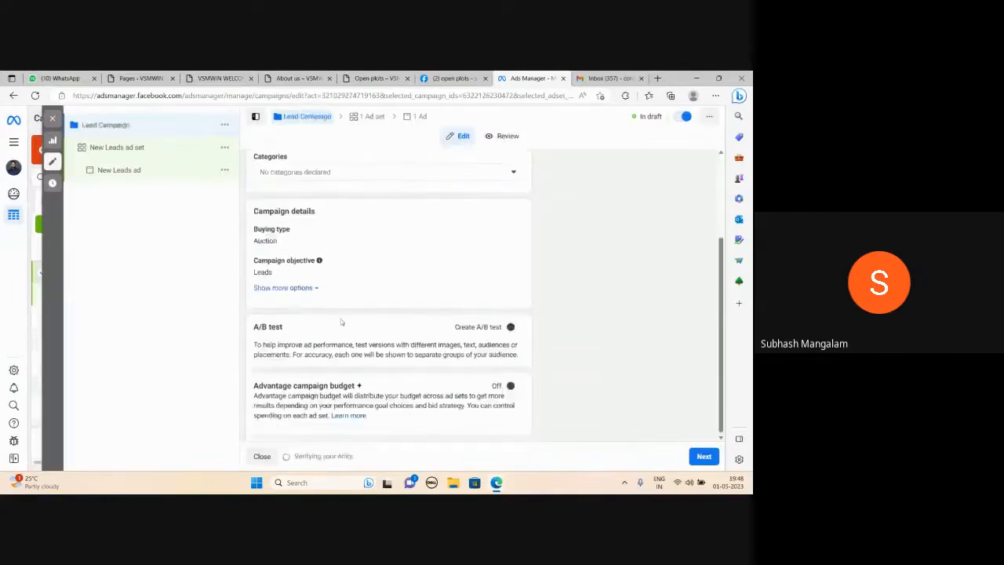
click(703, 457)
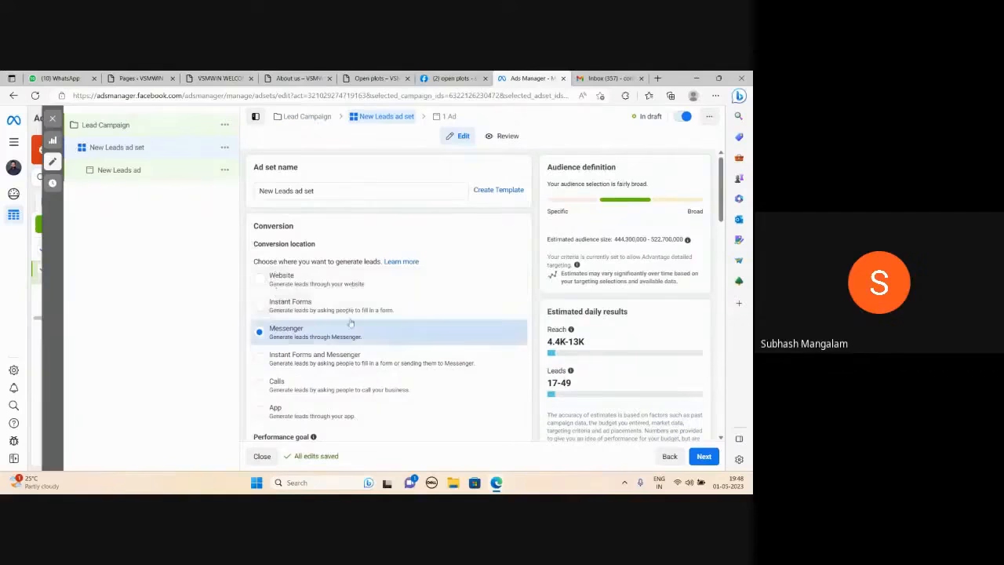
Set the ad set's conversion location to Instant Forms.
scroll(285, 340, down, 1)
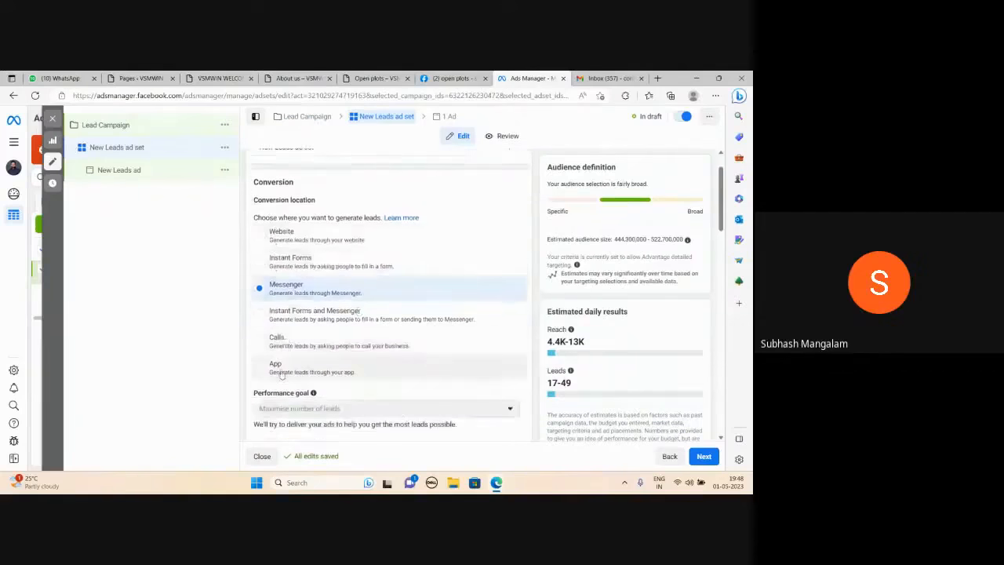
click(261, 266)
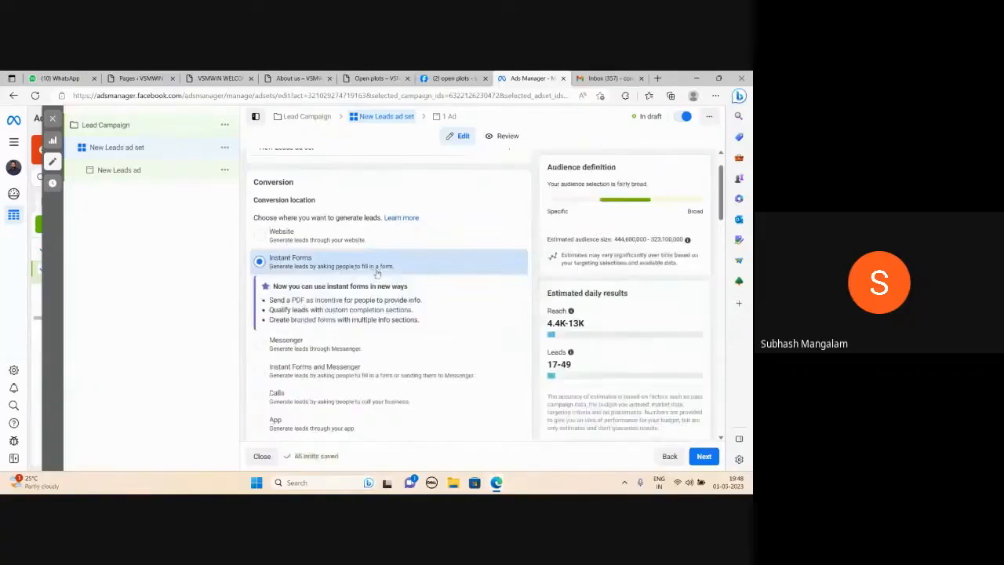
mouse_move(571, 311)
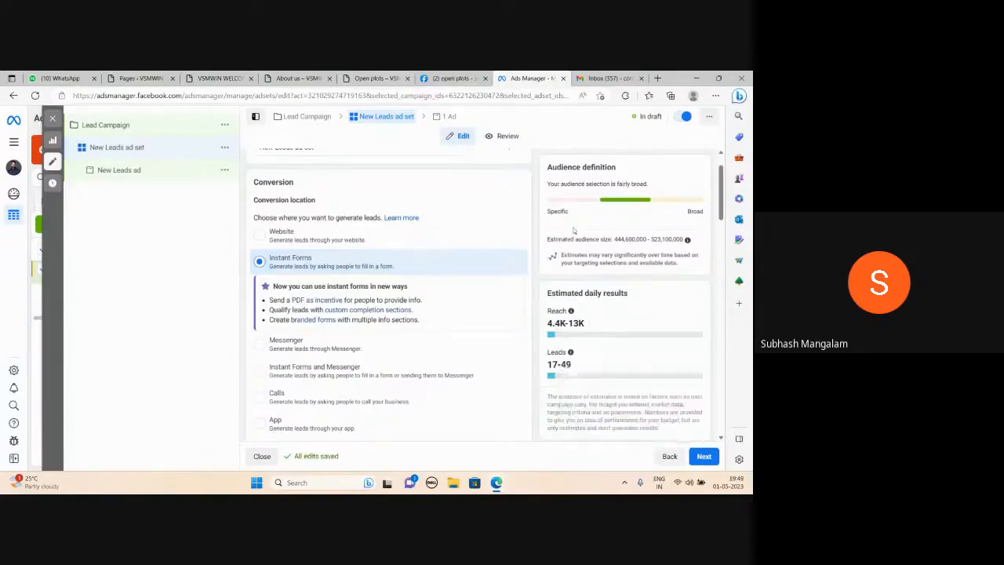
View the Lead Ads Terms for the Art Wibes Page, return to the ad set and dismiss the terms notice.
scroll(445, 206, down, 5)
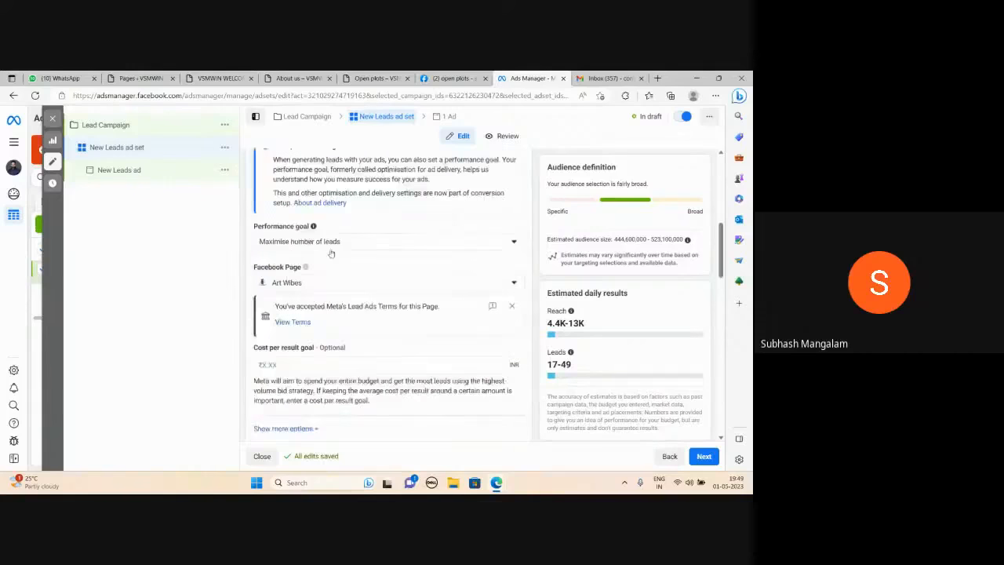
mouse_move(308, 268)
click(292, 321)
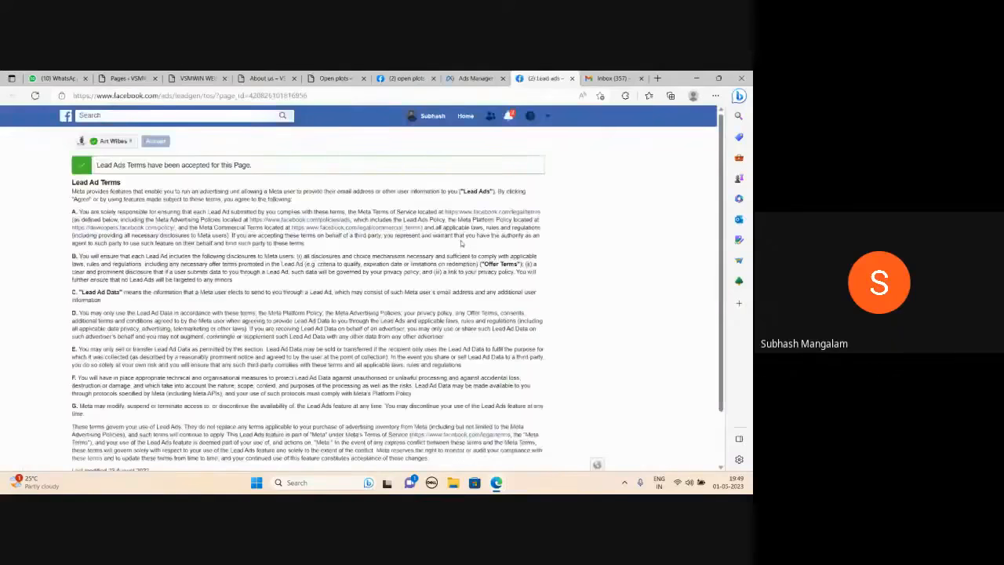
scroll(461, 244, down, 2)
click(474, 78)
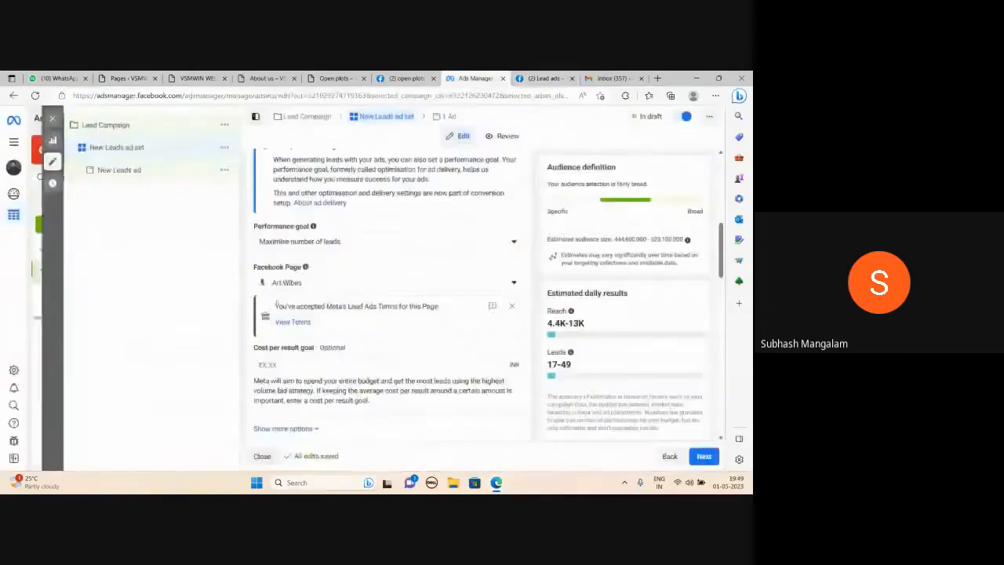
click(511, 308)
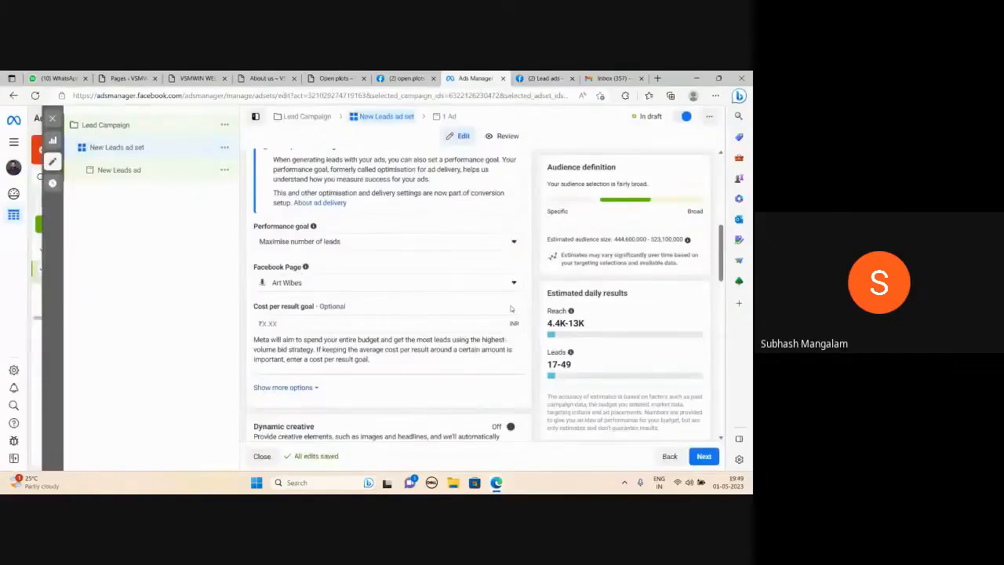
Set the ad set's daily budget to ₹1,000.
scroll(340, 320, down, 2)
scroll(339, 320, down, 2)
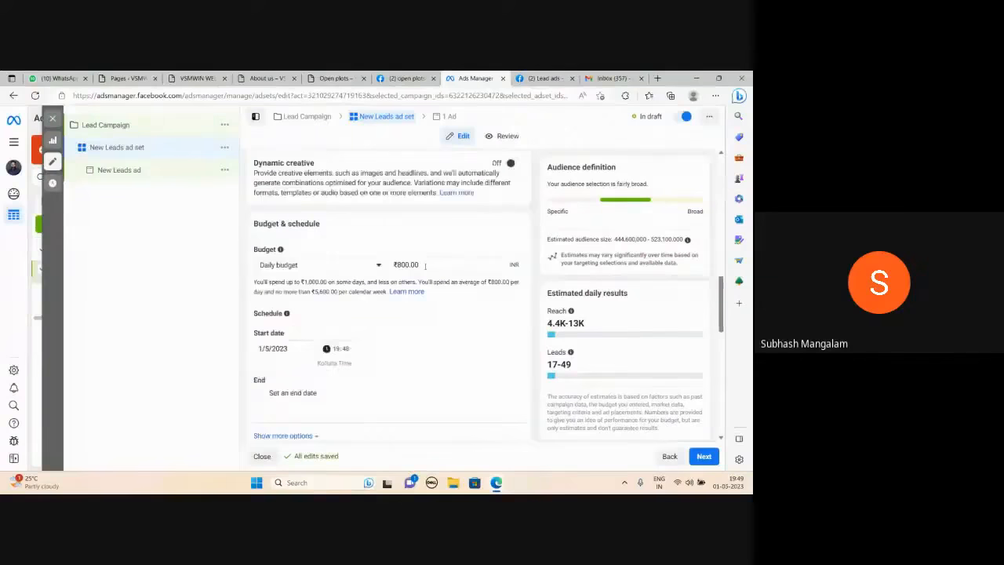
click(427, 264)
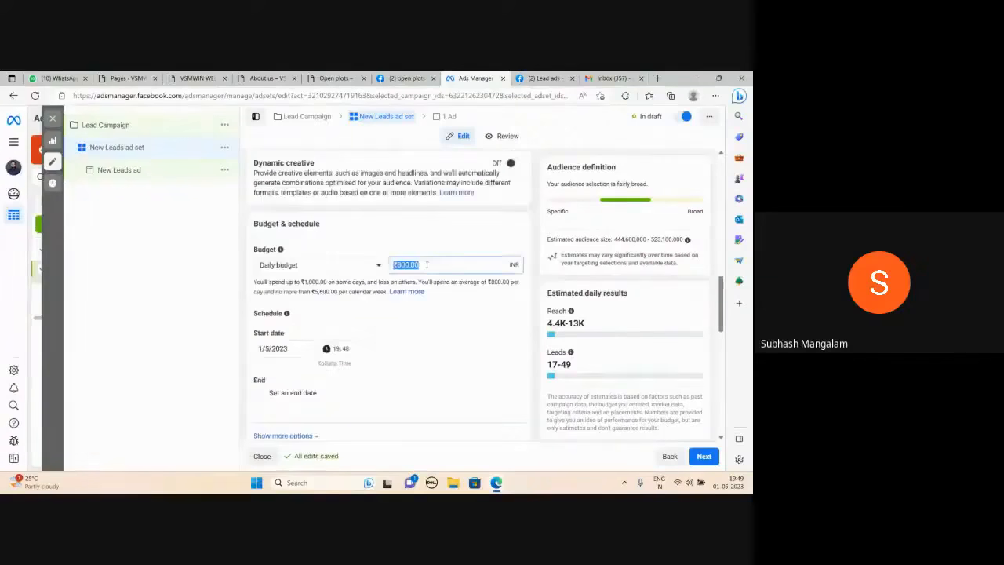
text(1000)
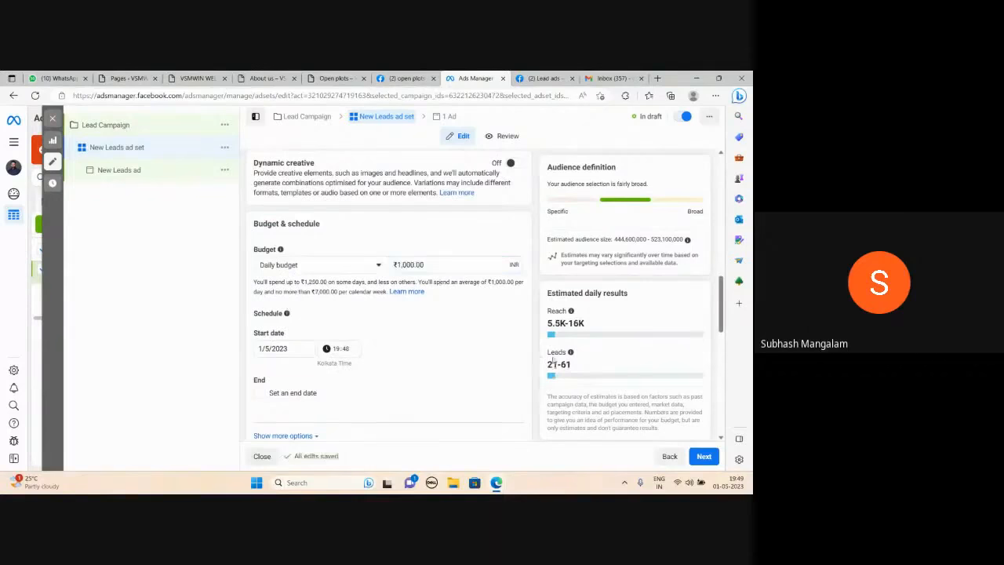
Review the ad set's budget schedule and its audience location, age, gender and detailed targeting settings.
scroll(398, 325, down, 3)
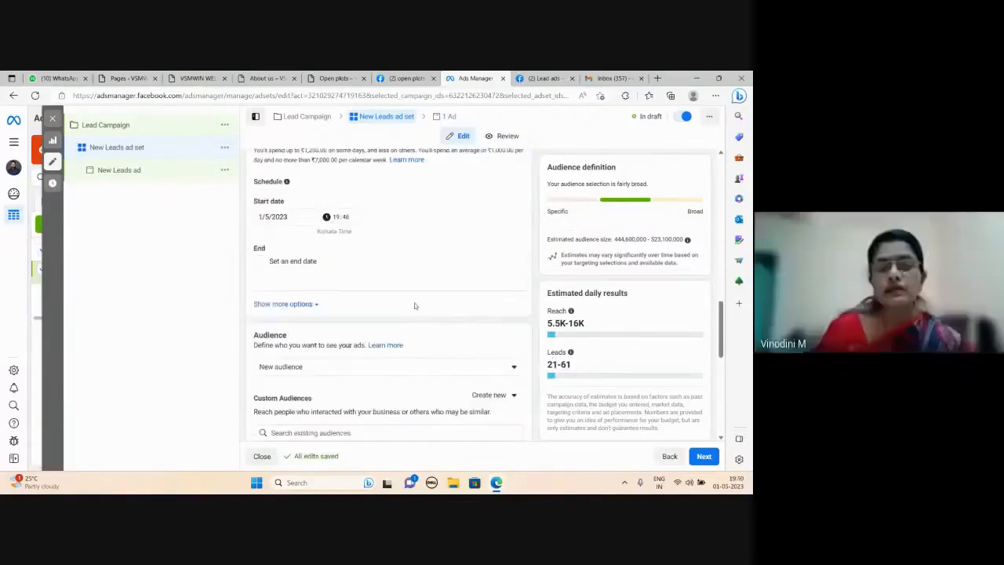
scroll(415, 306, up, 2)
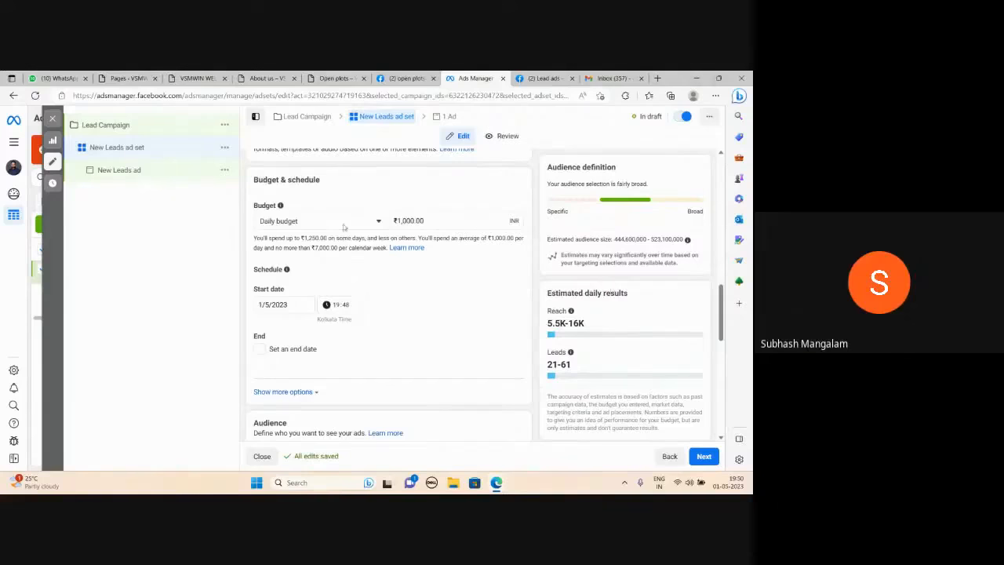
scroll(392, 291, down, 3)
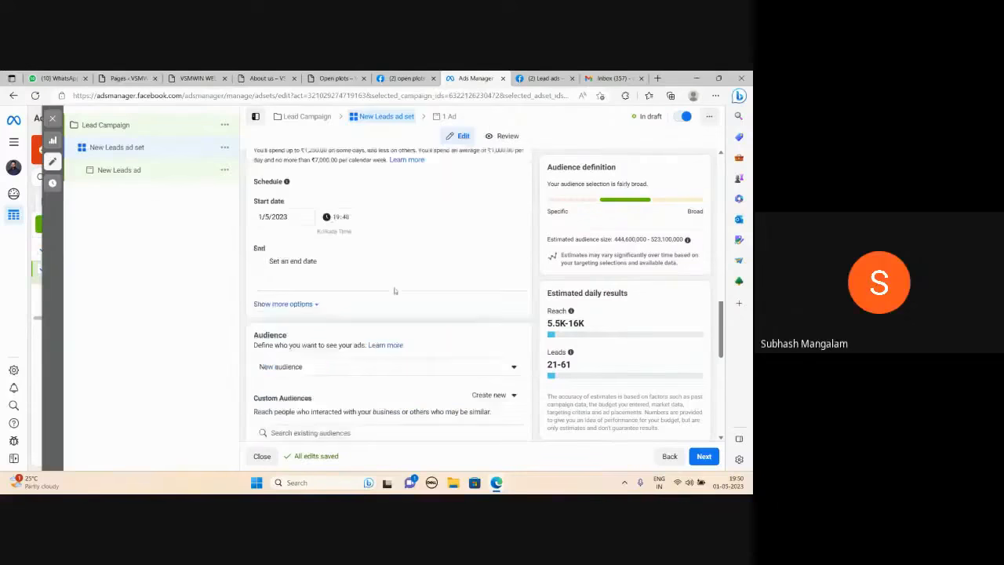
scroll(343, 308, down, 2)
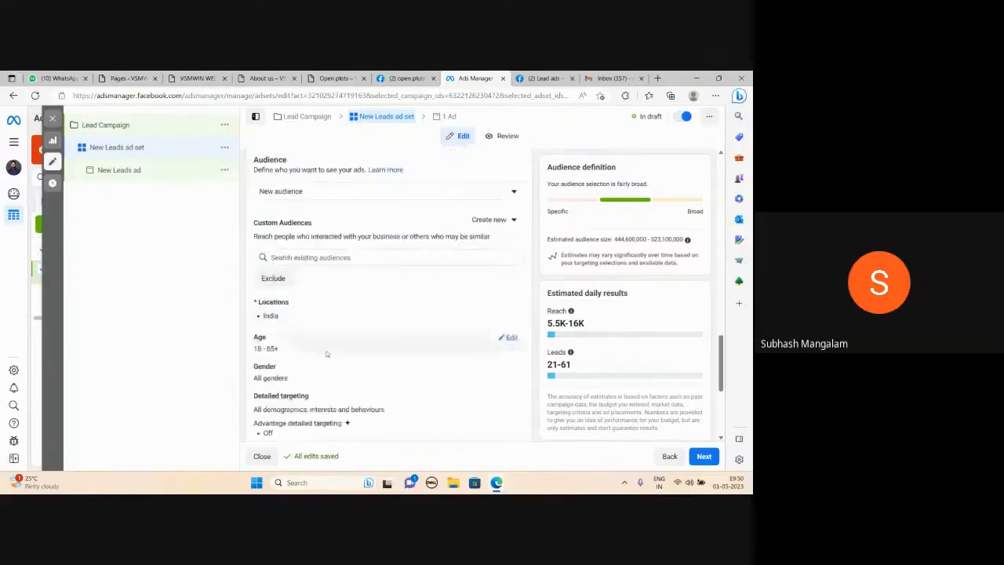
scroll(336, 350, down, 1)
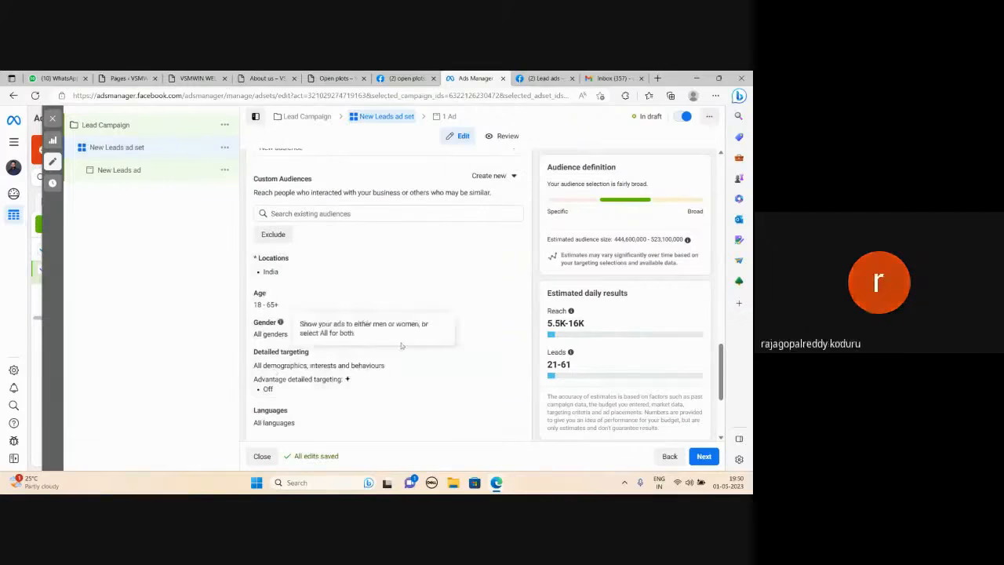
Switch to the Google Meet call, admit the waiting participant, and minimize the meeting window.
click(497, 483)
click(398, 425)
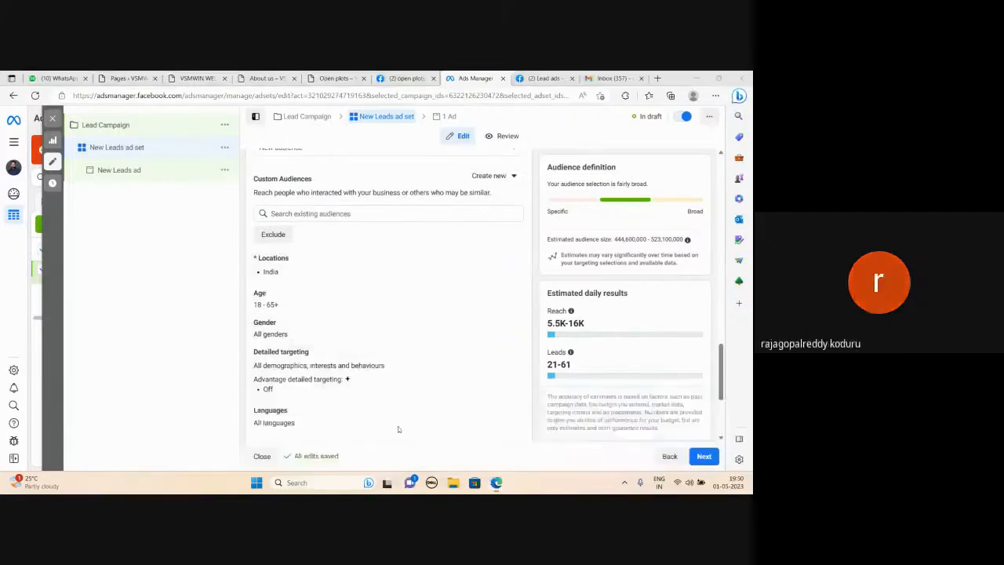
click(475, 163)
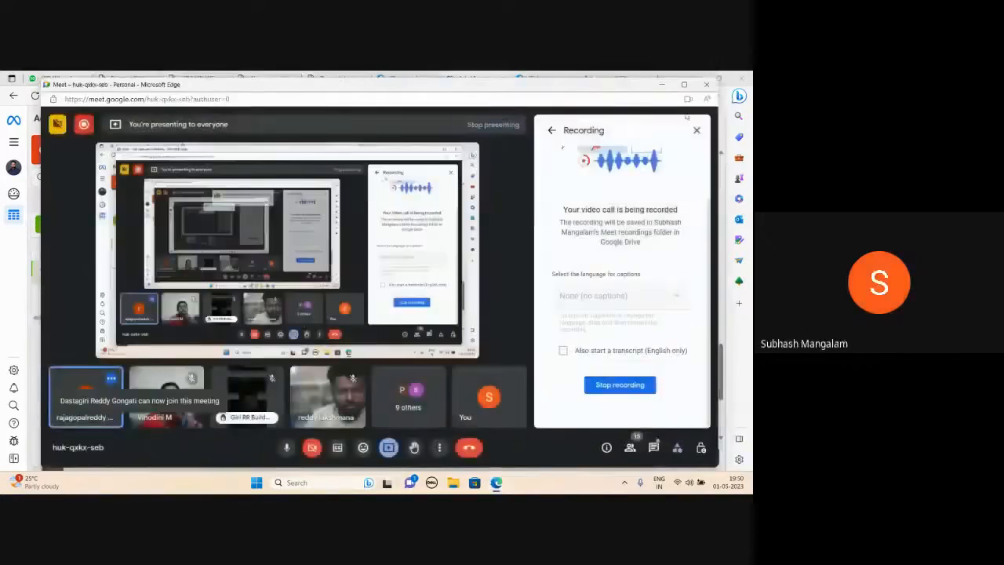
click(663, 84)
Switch the ad set to manual placements and exclude the Audience Network and Instagram platforms.
scroll(446, 342, down, 5)
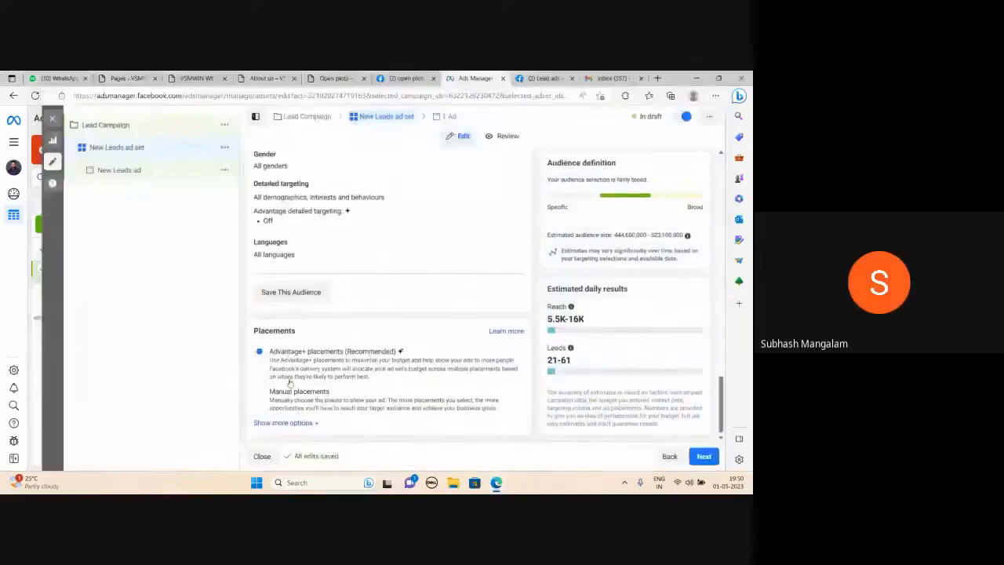
click(260, 391)
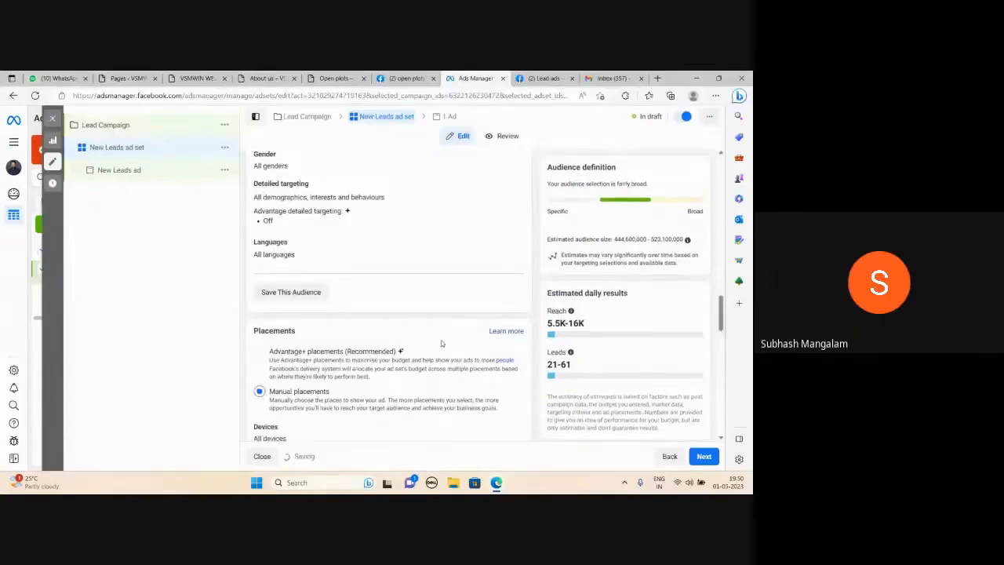
scroll(416, 320, down, 2)
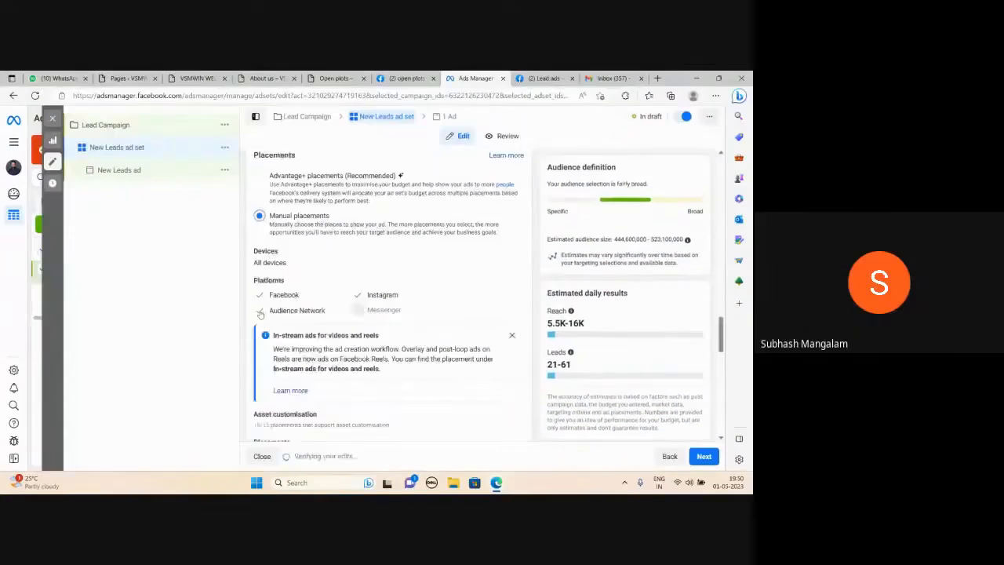
click(260, 312)
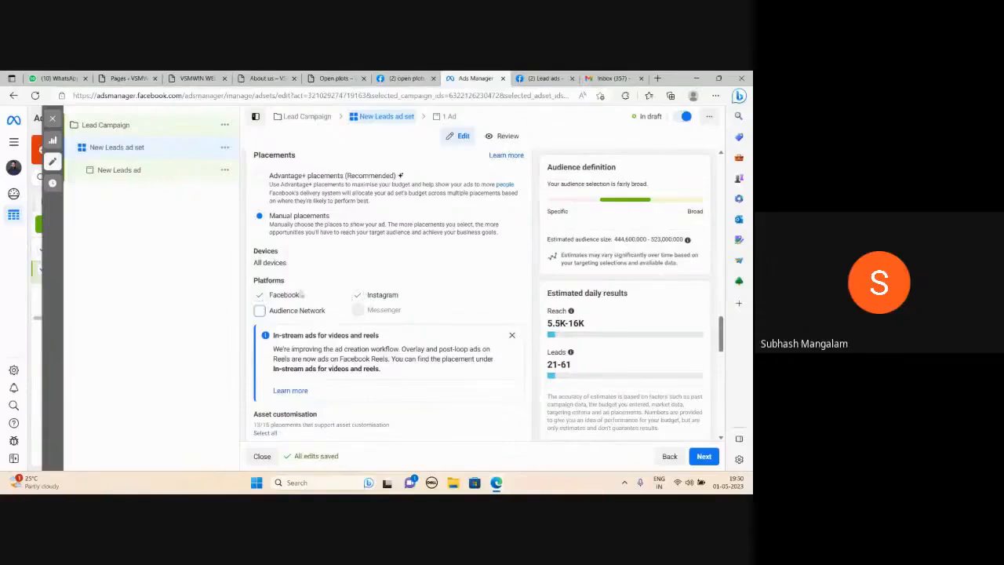
click(357, 297)
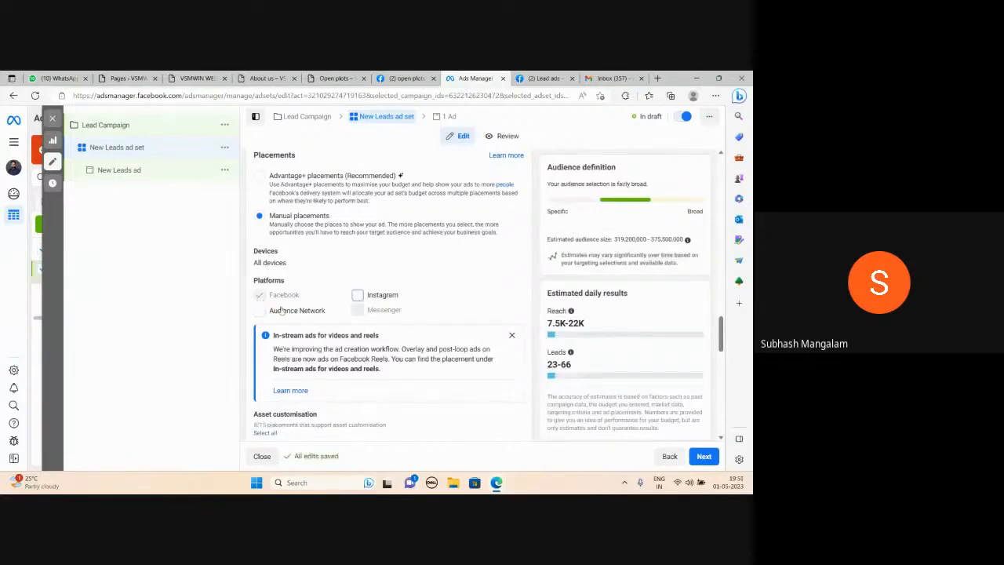
Exclude the Facebook Marketplace and Facebook video feeds placements from the ad set's feeds group.
scroll(338, 273, down, 2)
scroll(338, 273, down, 3)
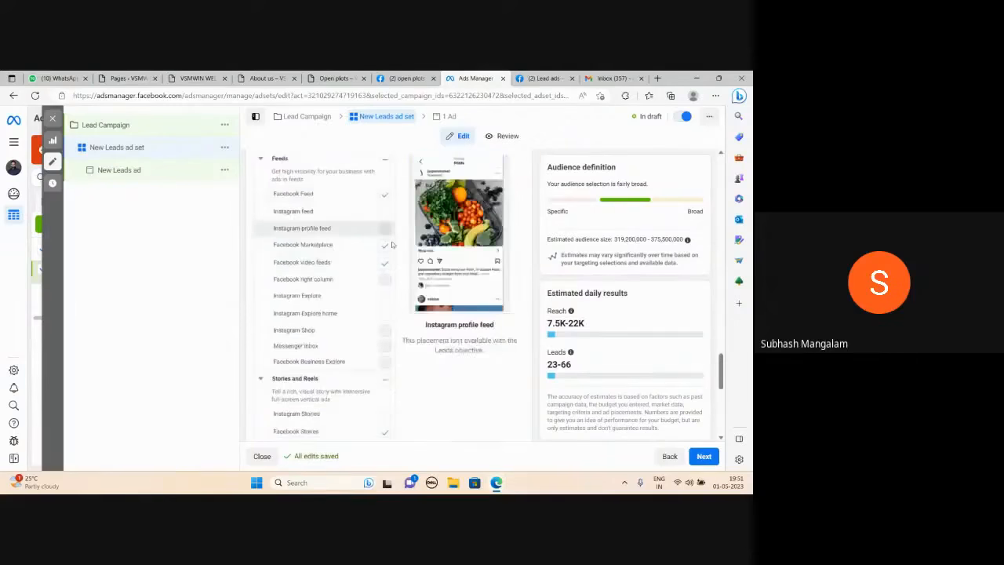
click(384, 245)
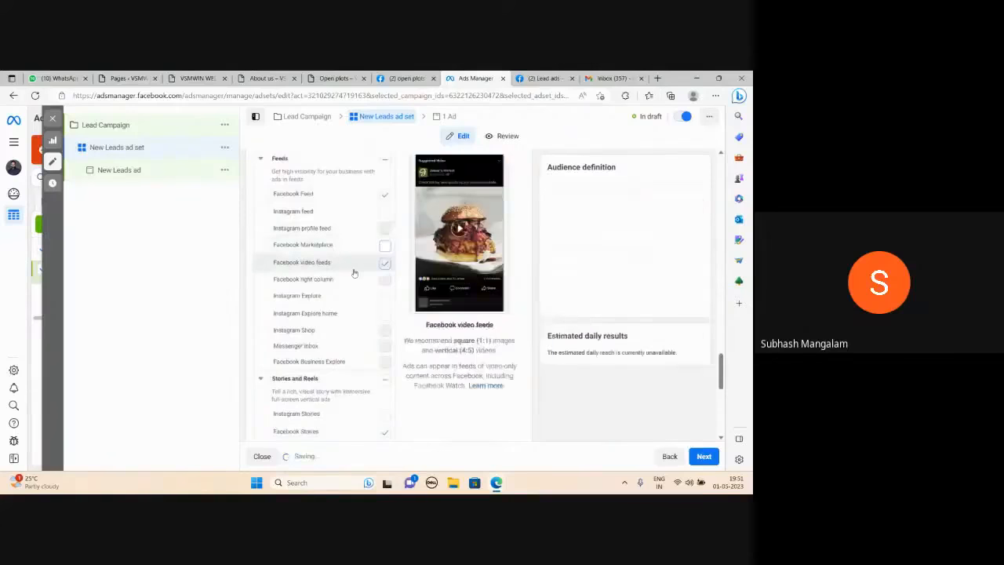
scroll(368, 330, down, 2)
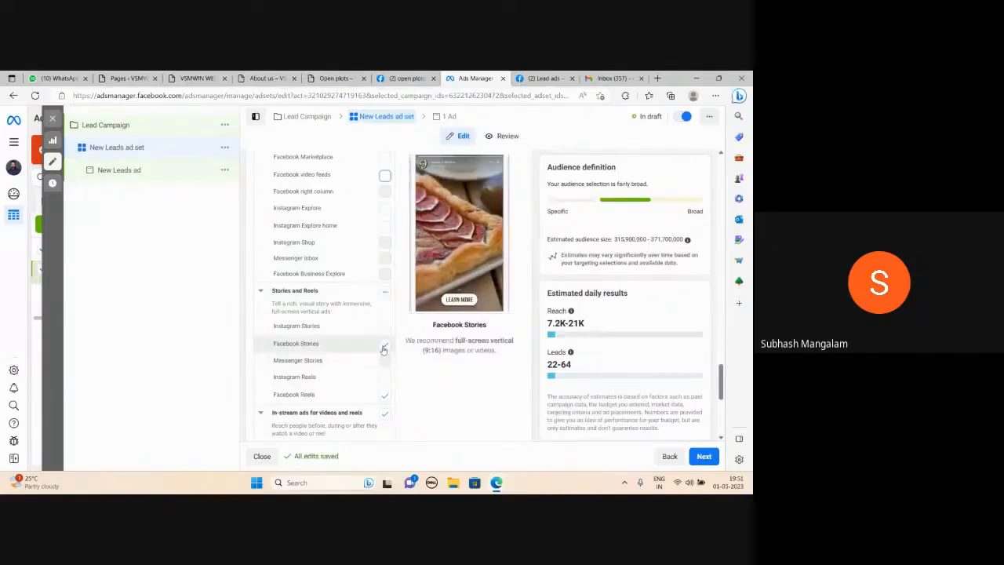
Exclude the Facebook Stories, Facebook Reels, in-stream ads for videos and reels, and search results placements.
click(383, 348)
scroll(385, 349, down, 1)
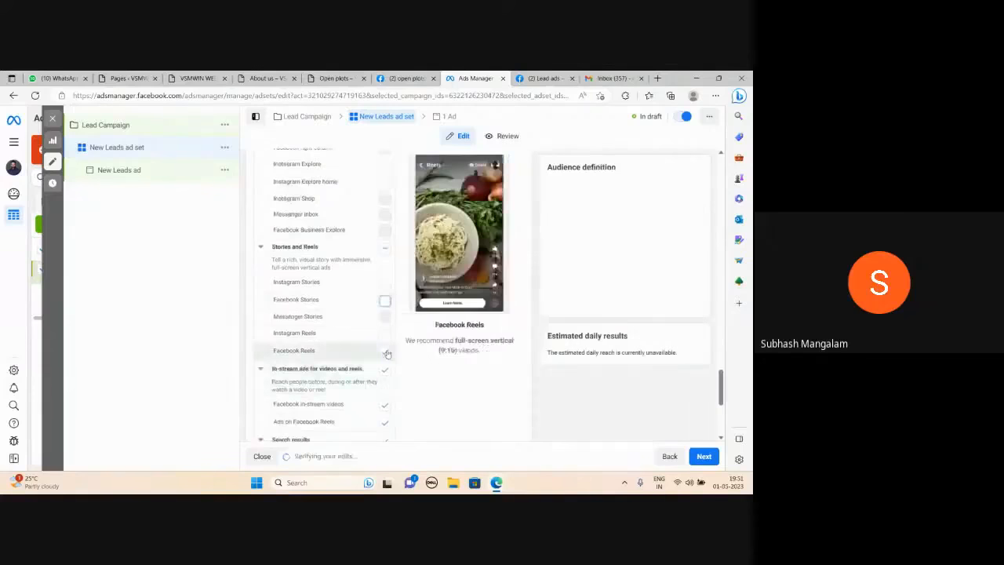
scroll(387, 363, down, 2)
scroll(386, 368, down, 1)
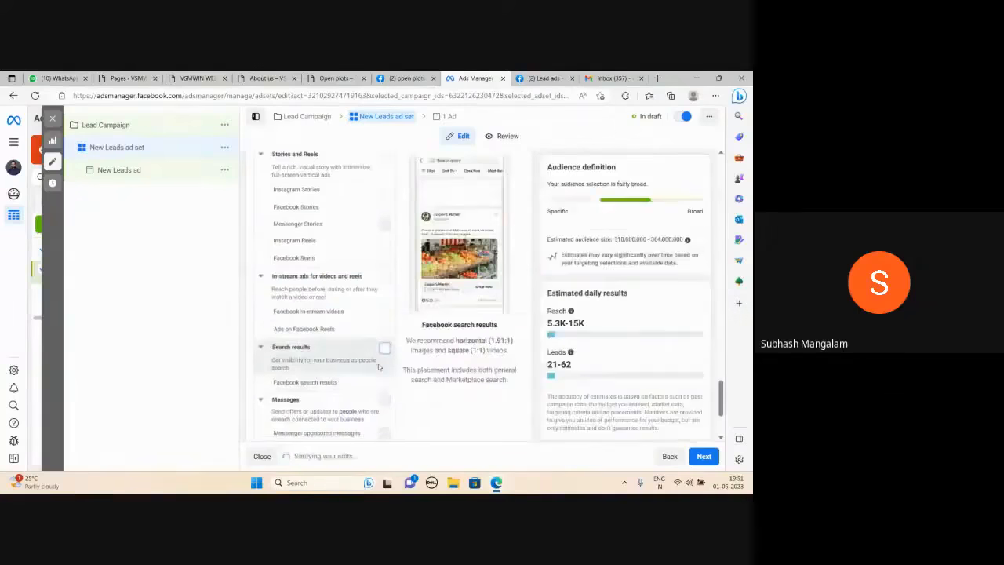
scroll(385, 353, down, 4)
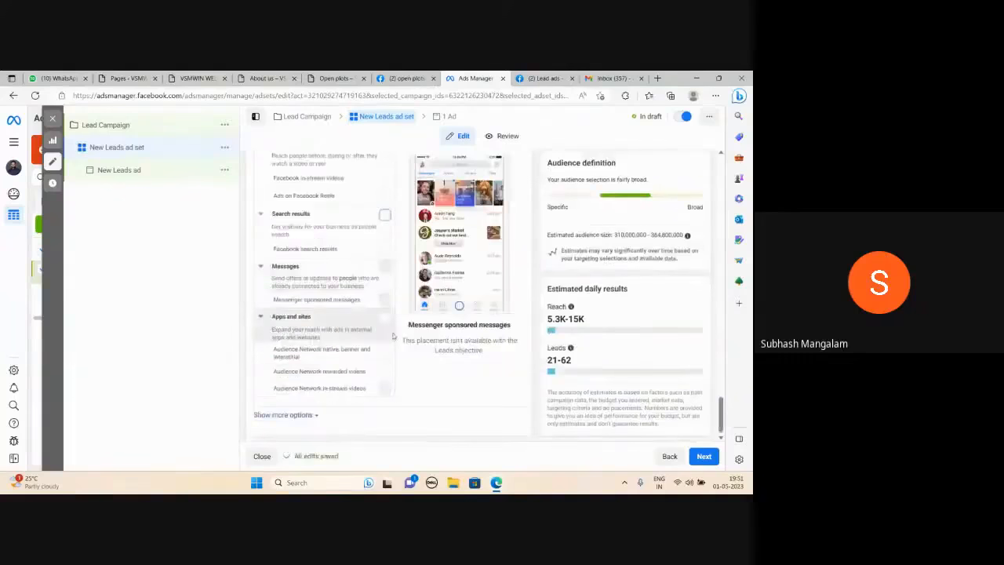
scroll(392, 336, up, 3)
scroll(514, 357, down, 3)
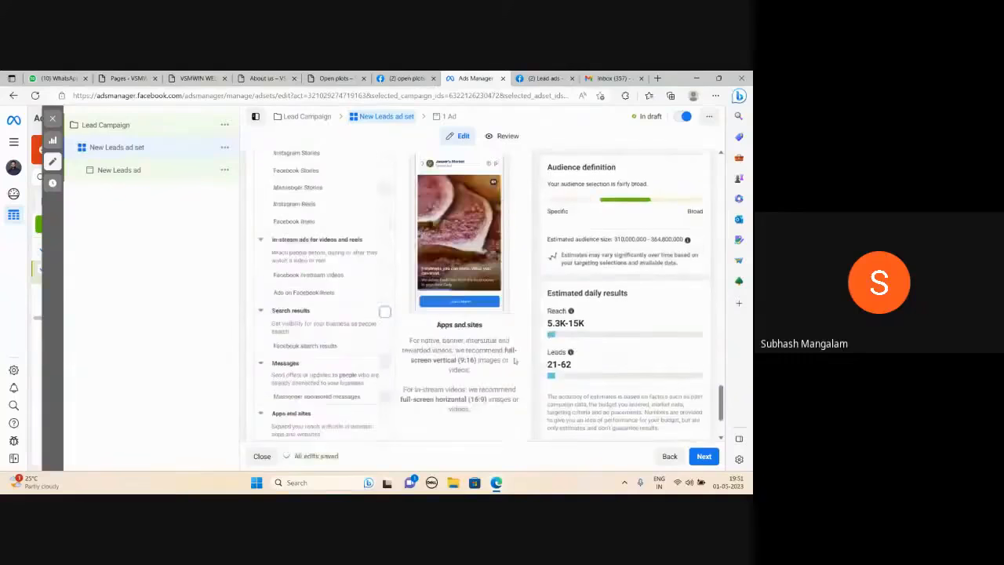
Continue to the ad and add the 1080 × 1080 Digital Marketing Summer Camp 2023 account image, keeping the original crop and no optimisations.
click(705, 457)
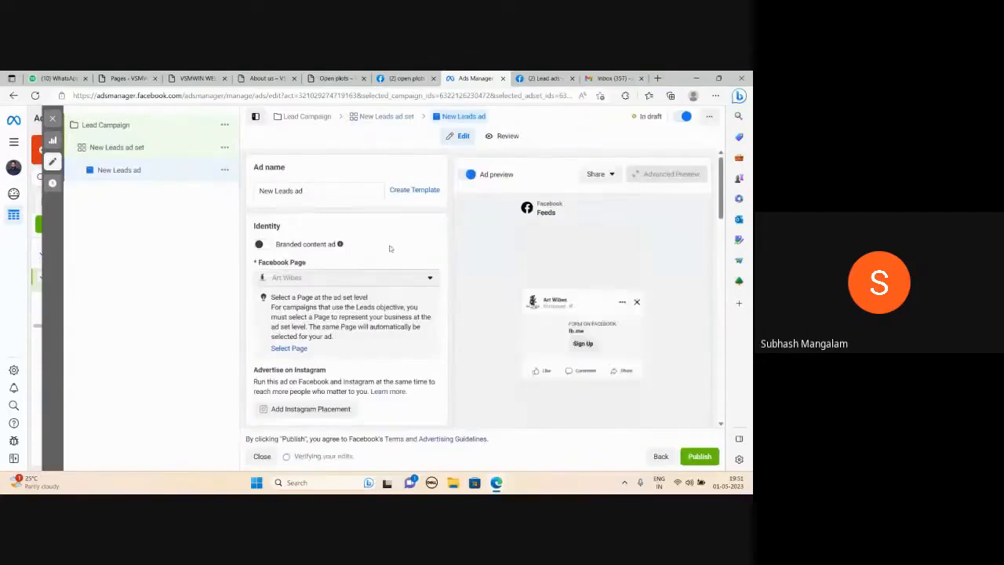
scroll(390, 248, down, 3)
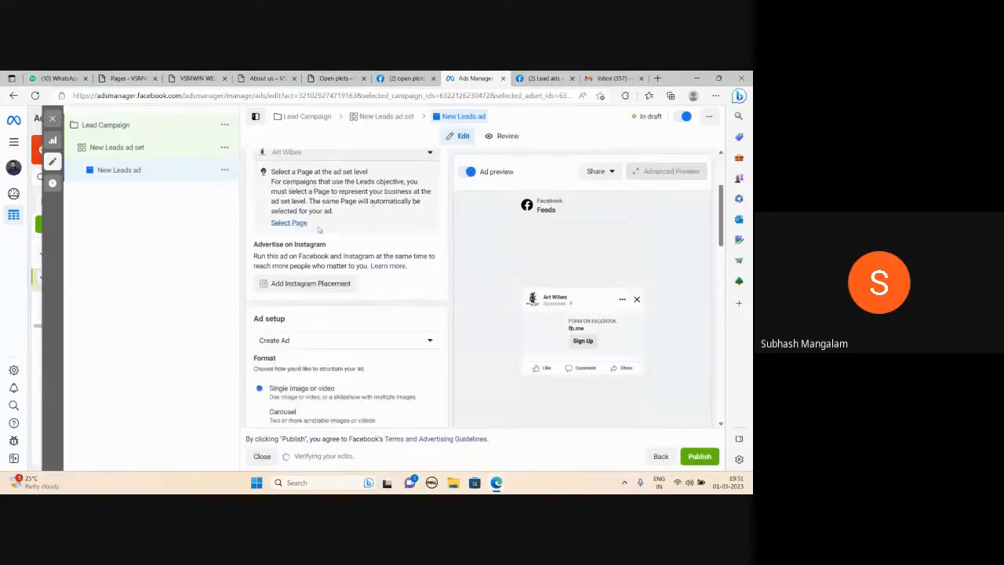
scroll(383, 244, down, 4)
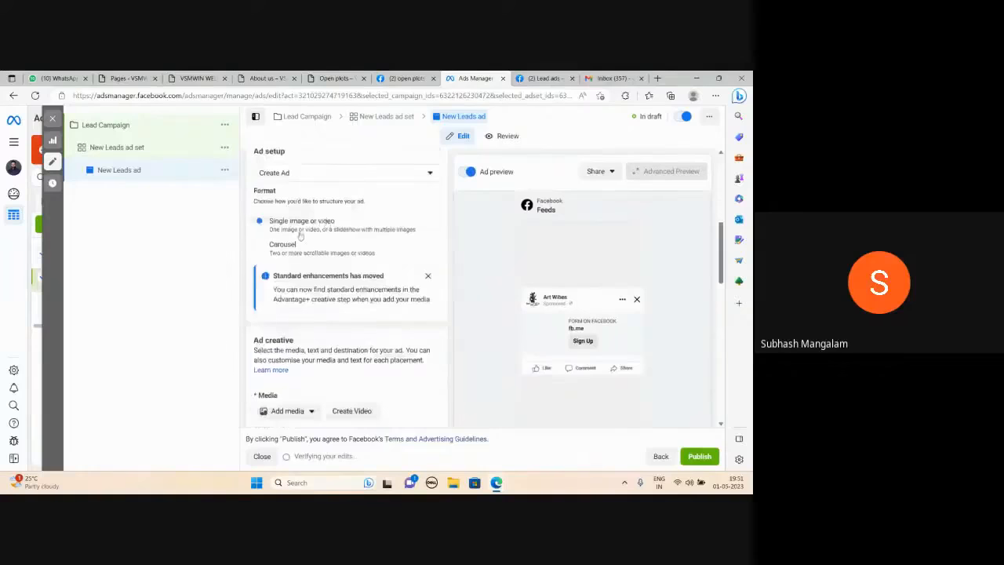
scroll(359, 230, down, 4)
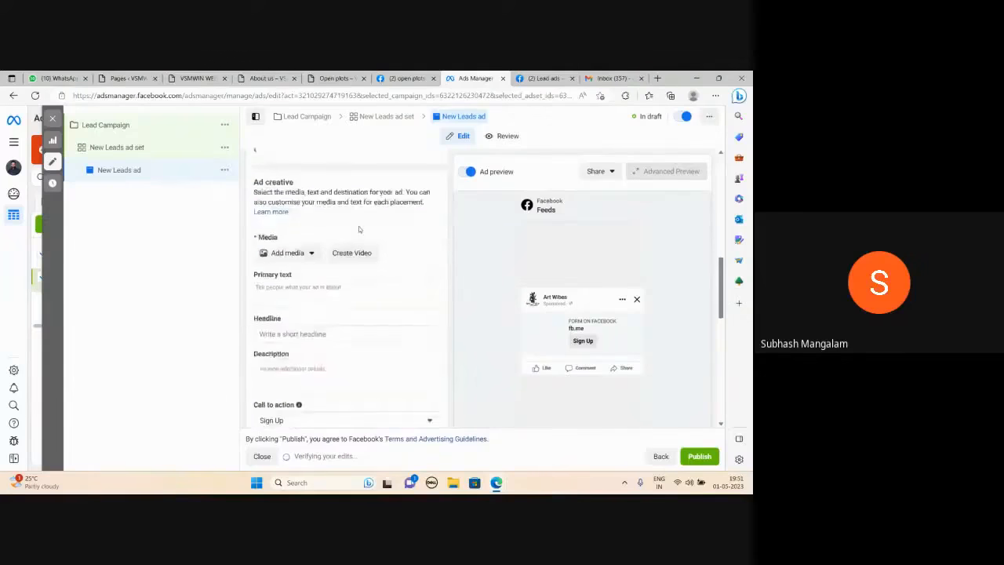
click(298, 245)
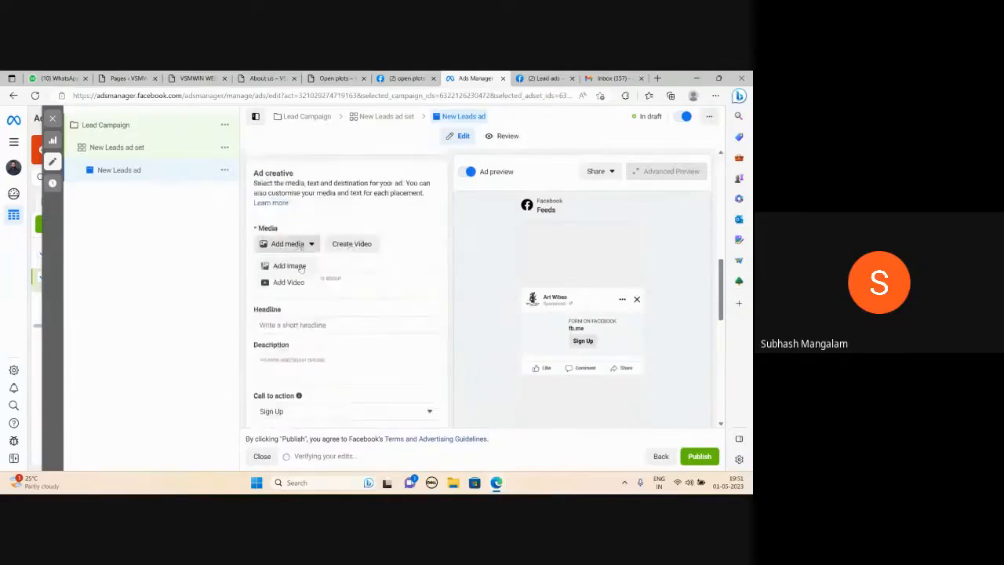
click(301, 268)
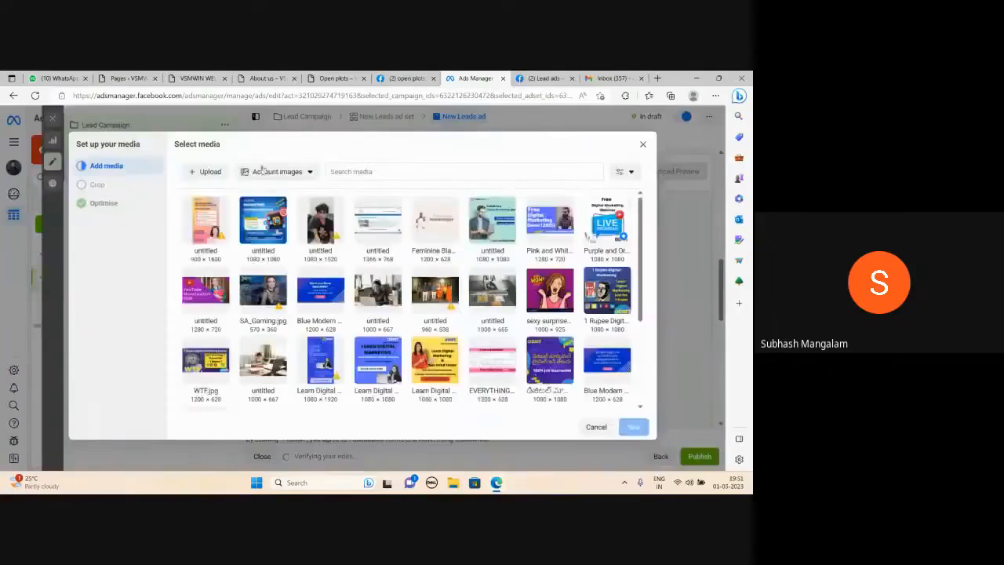
click(263, 223)
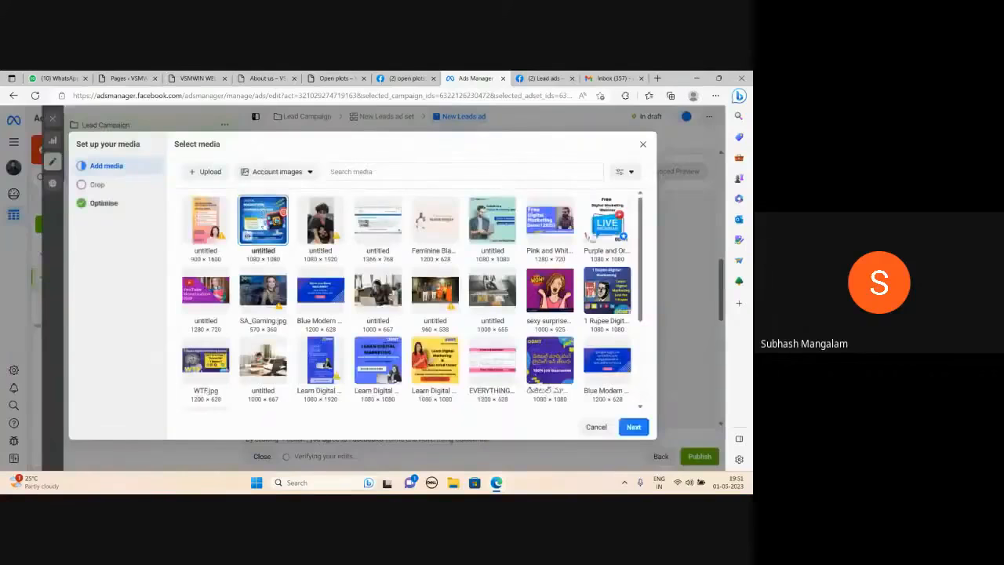
click(632, 429)
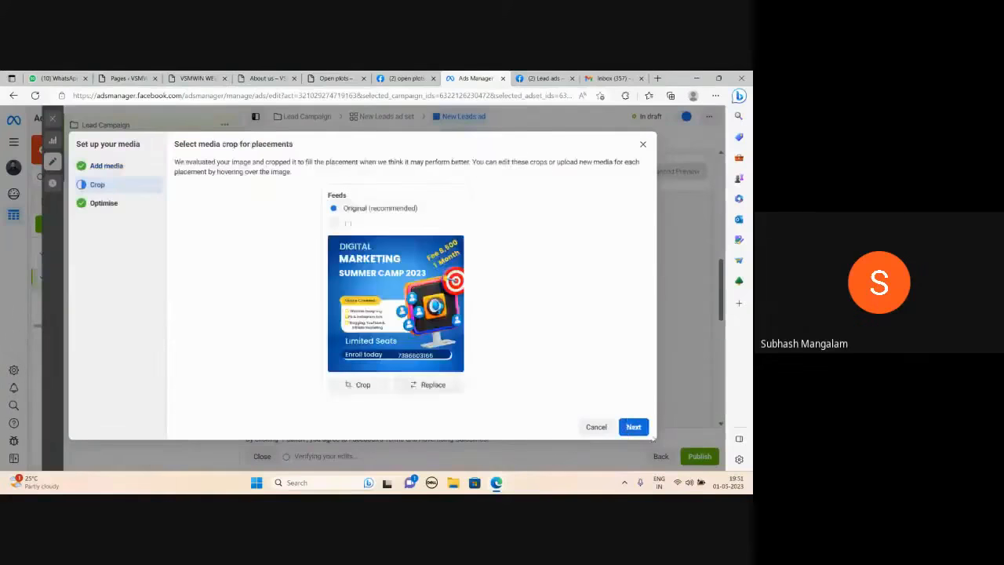
click(645, 432)
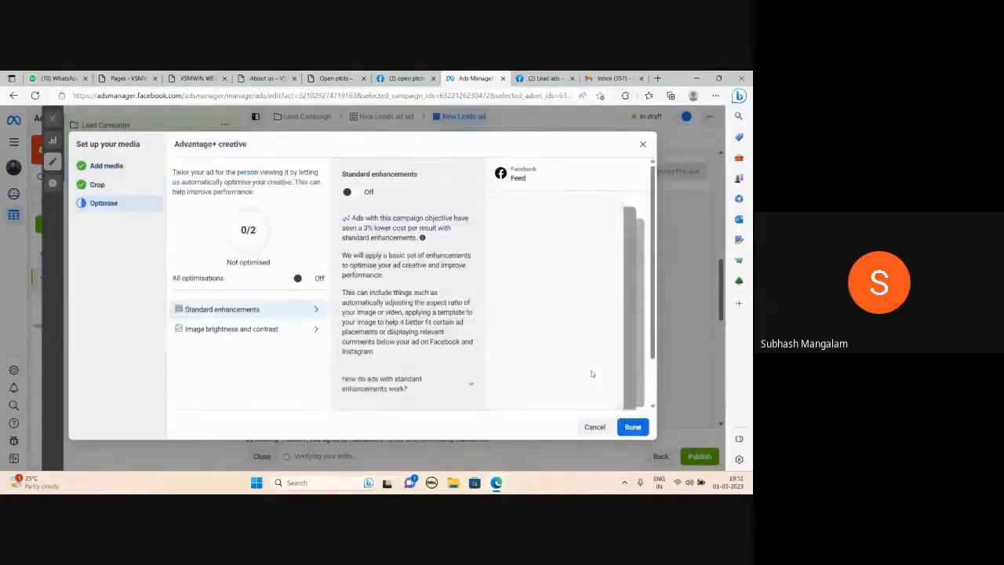
click(632, 426)
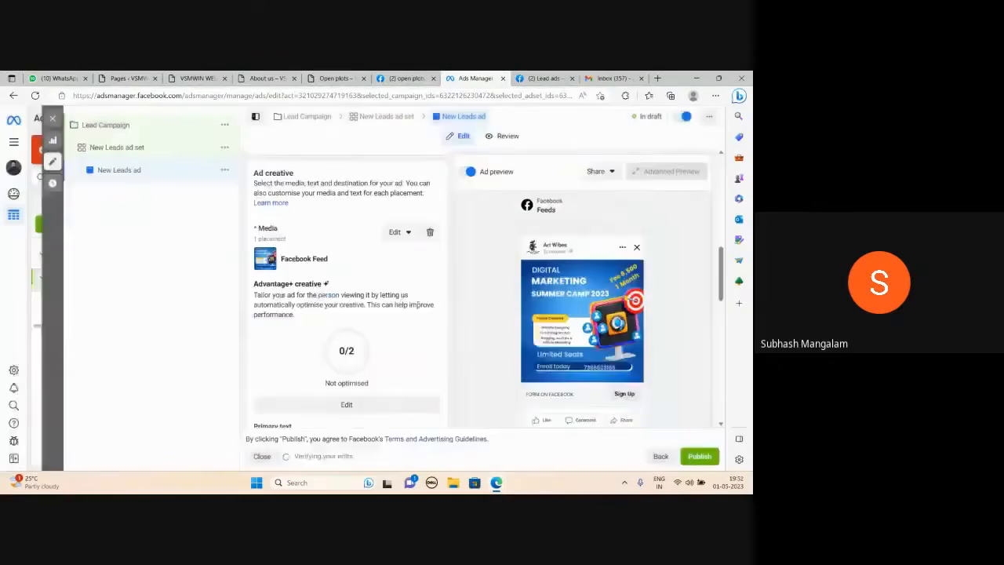
Enter "Buy Open Plots at Affordable Price. Benefits" as the first line of the ad's primary text.
scroll(361, 291, down, 3)
scroll(346, 298, down, 1)
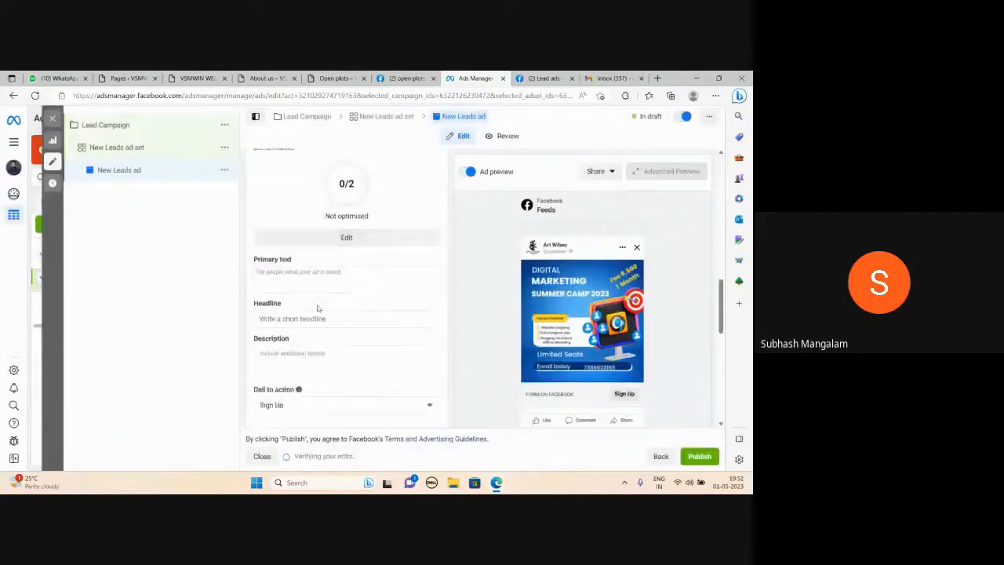
click(292, 274)
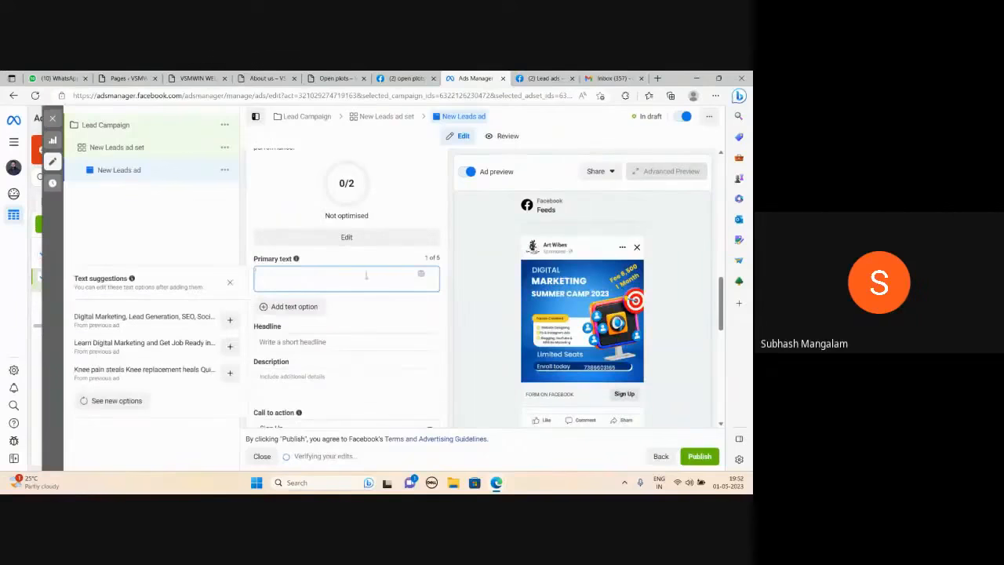
text(Buy)
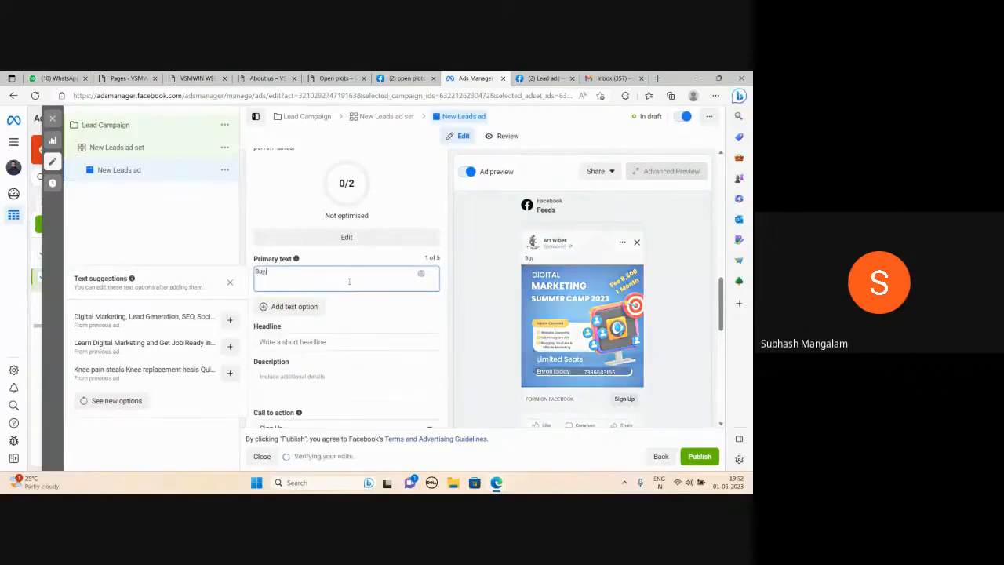
text( Open Plots)
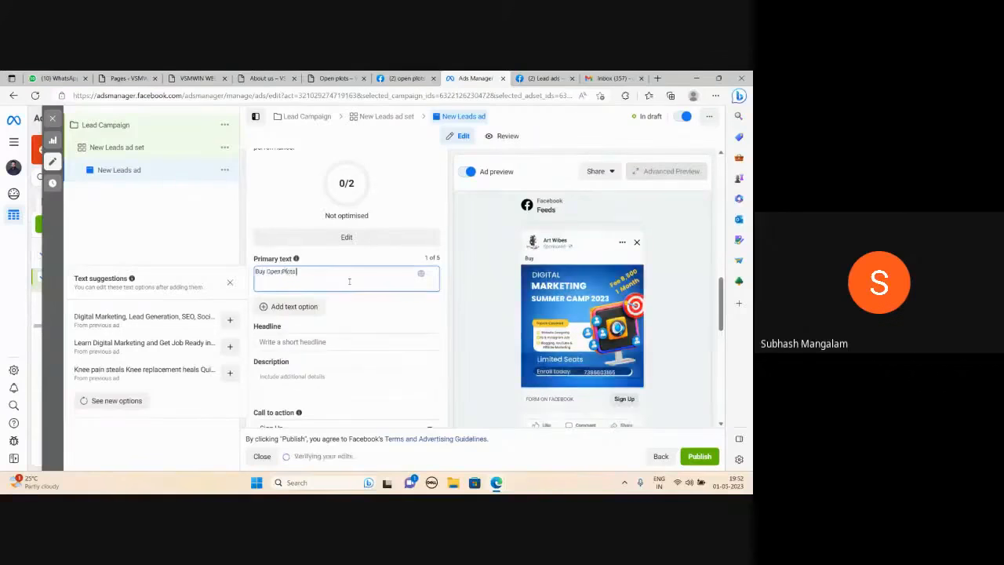
text( at affordable Price)
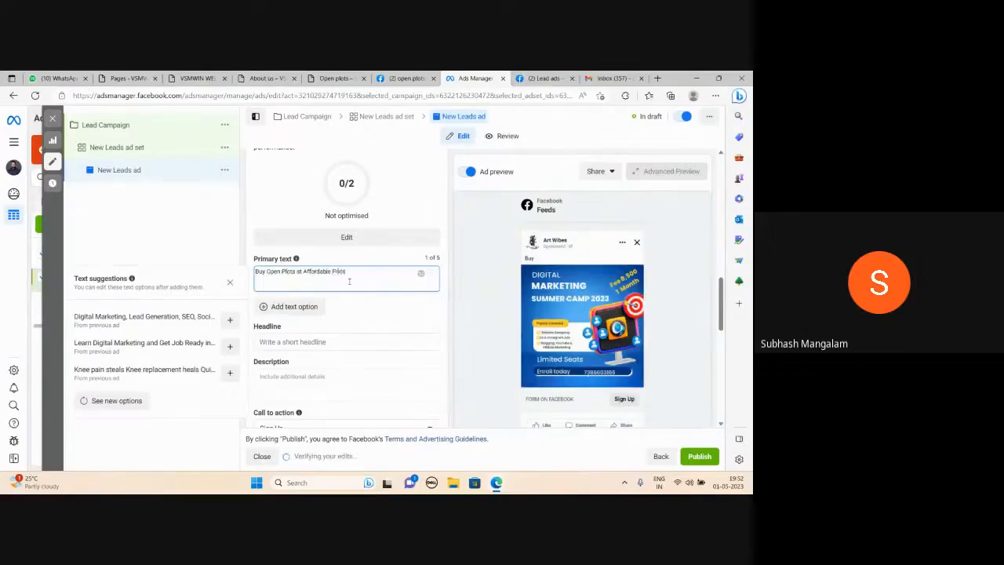
text( Benef)
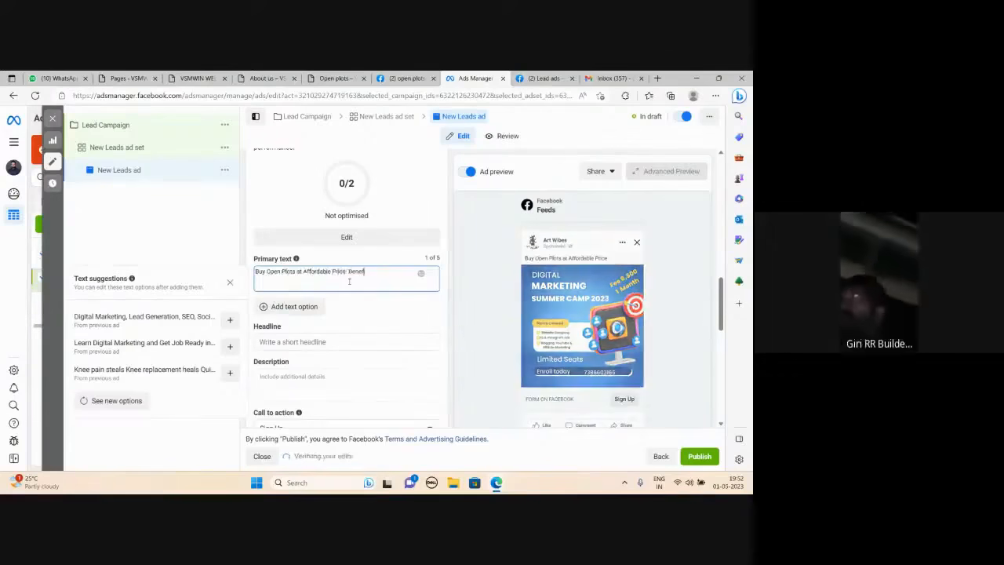
text(its)
key(Return)
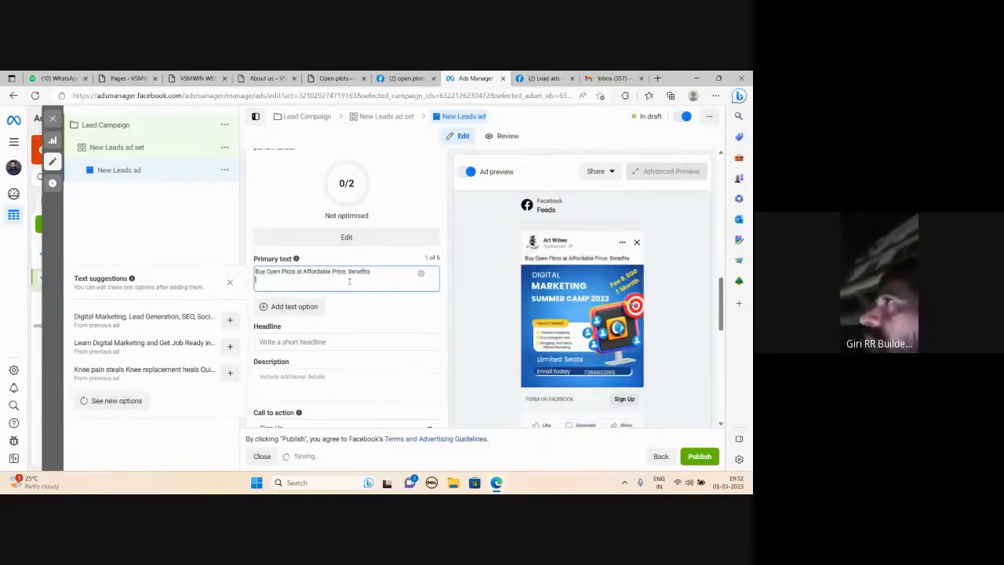
Add an empty numbered list from 1. to 10. below the Benefits line in the primary text, one number per line.
text(1)
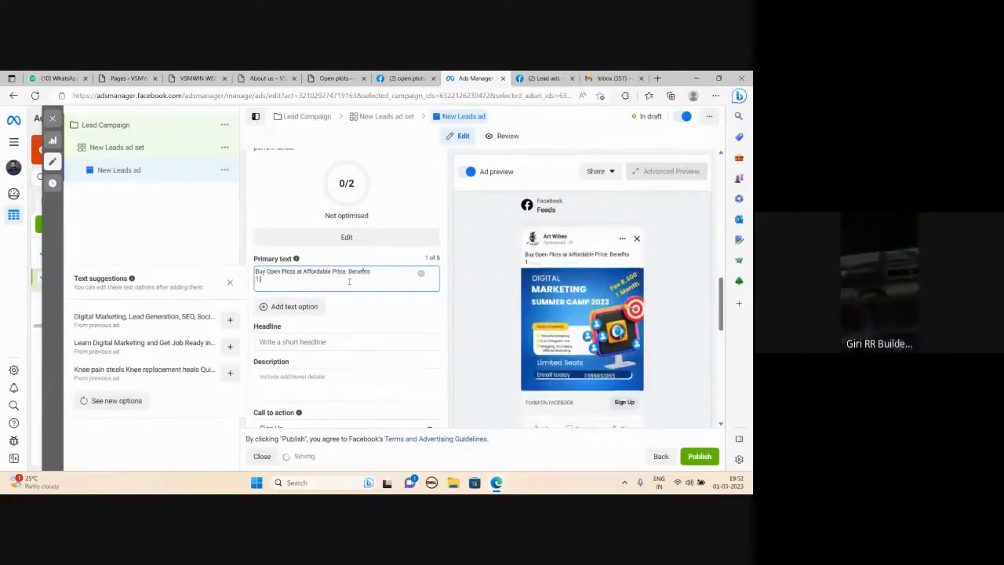
key(Return)
text(2)
key(Return)
text(3)
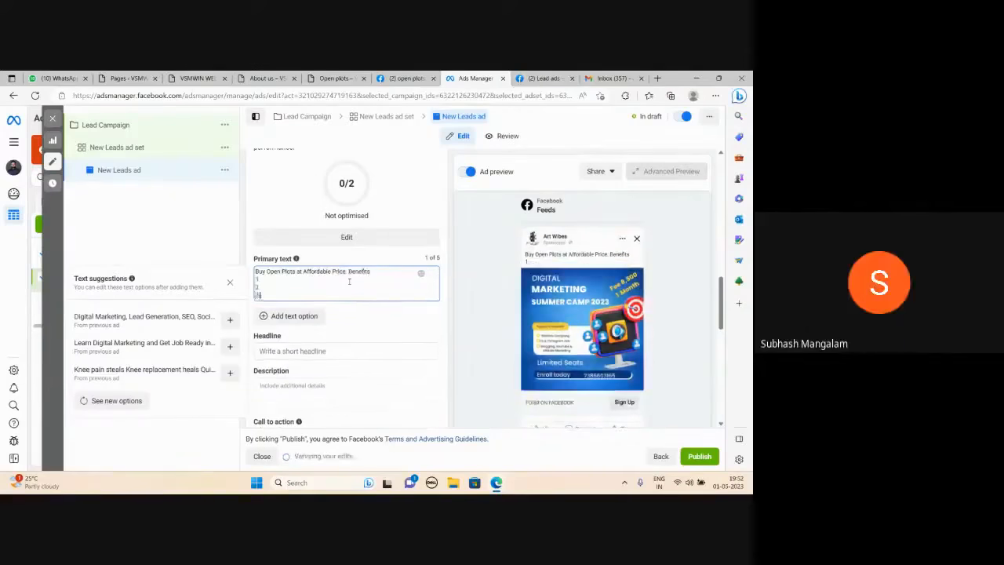
key(Return)
text(4)
key(Return)
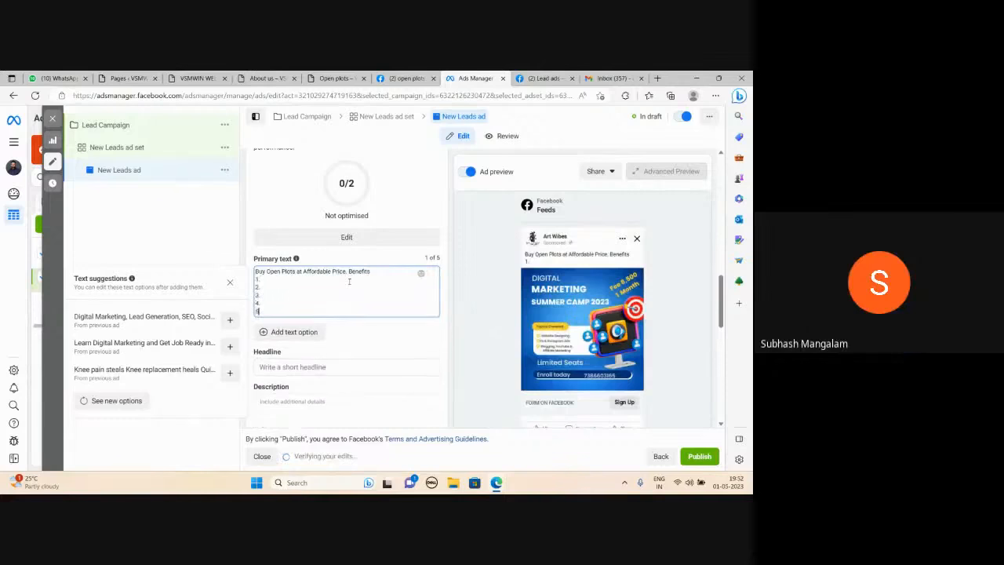
text(5)
key(Return)
text(6)
key(Return)
text(7.)
key(Return)
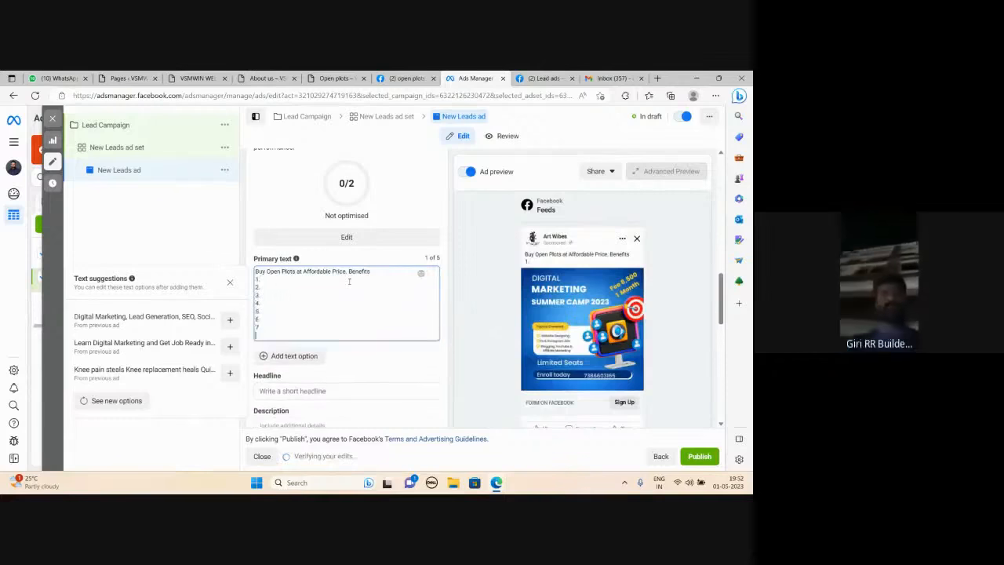
text(8)
key(Return)
text(9.)
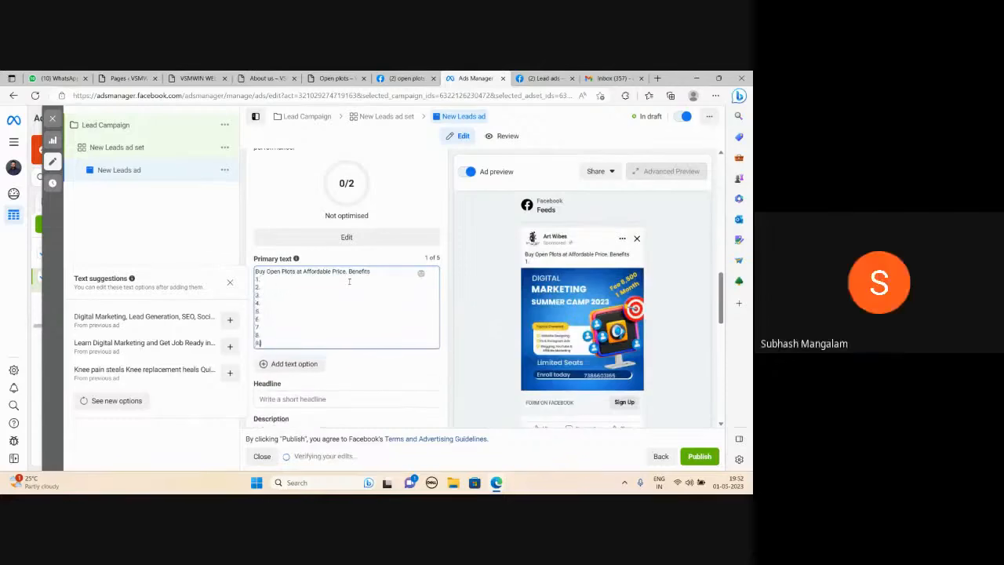
key(Return)
text(10.)
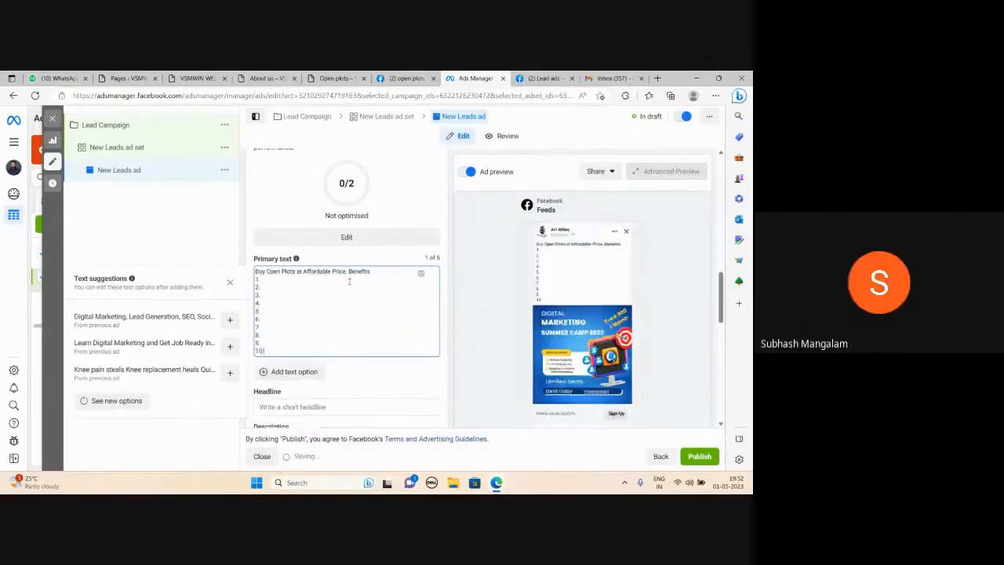
key(Return)
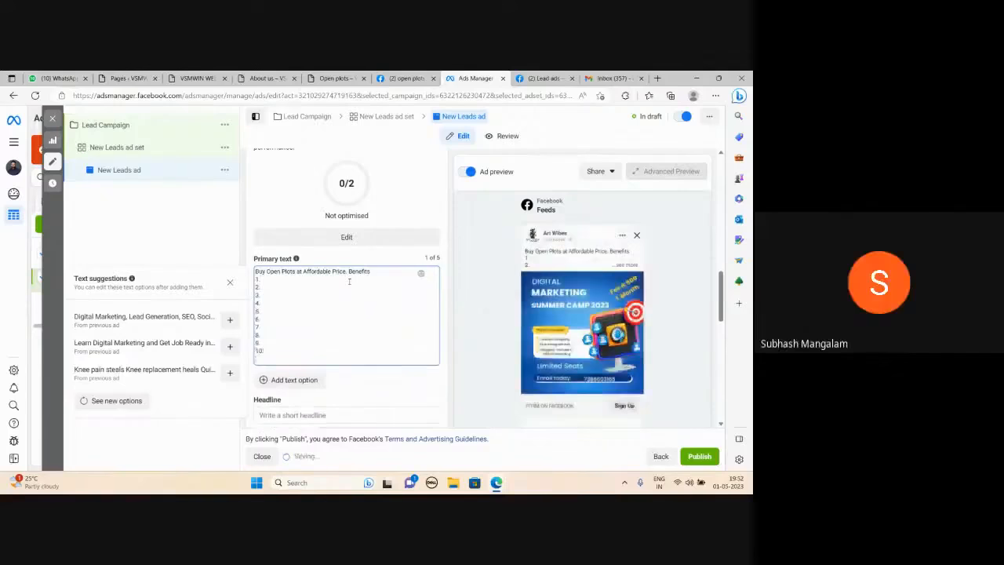
Set the ad's headline to "Limited Plots", correcting the spelling of the second word.
scroll(350, 326, down, 1)
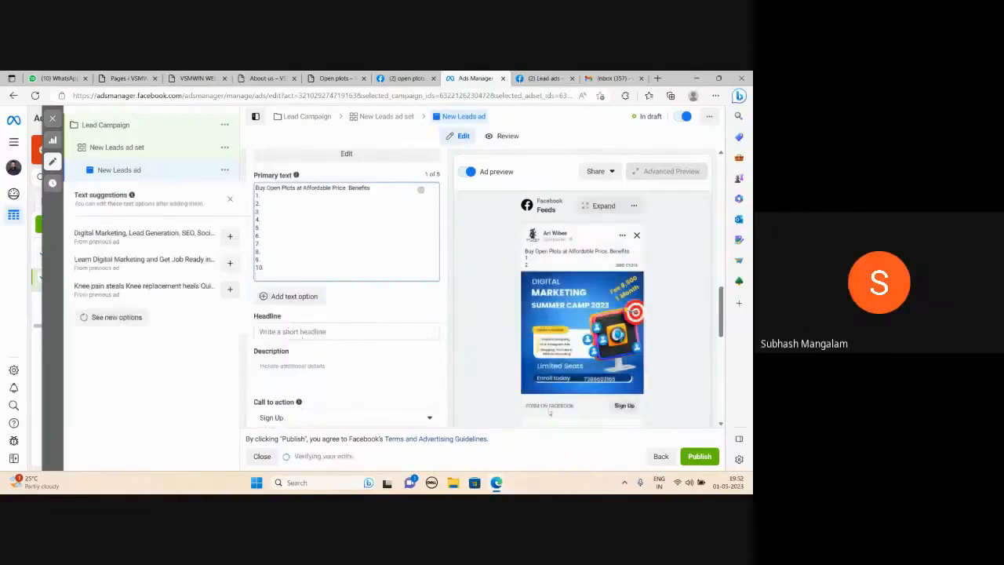
click(273, 331)
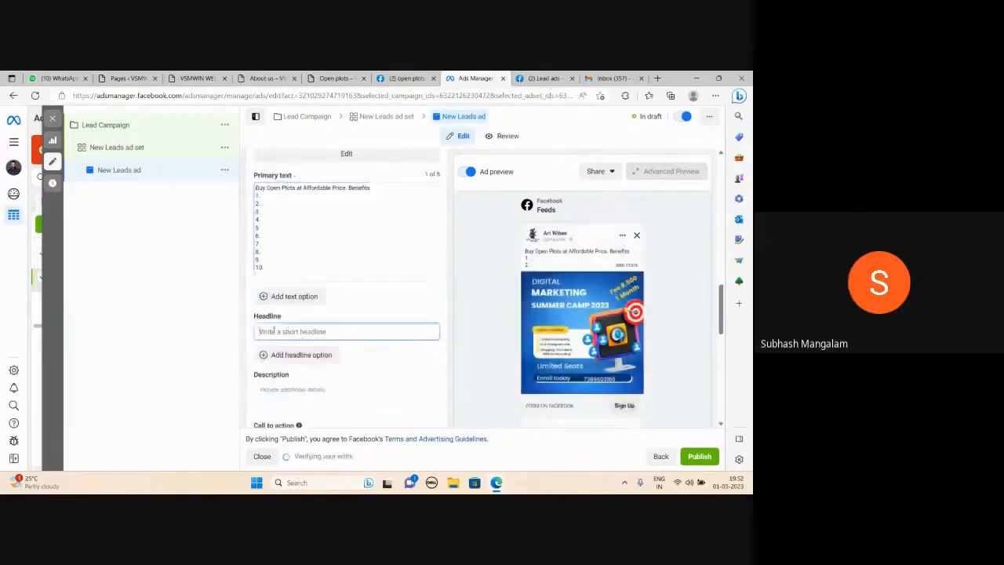
text(Limited PLots)
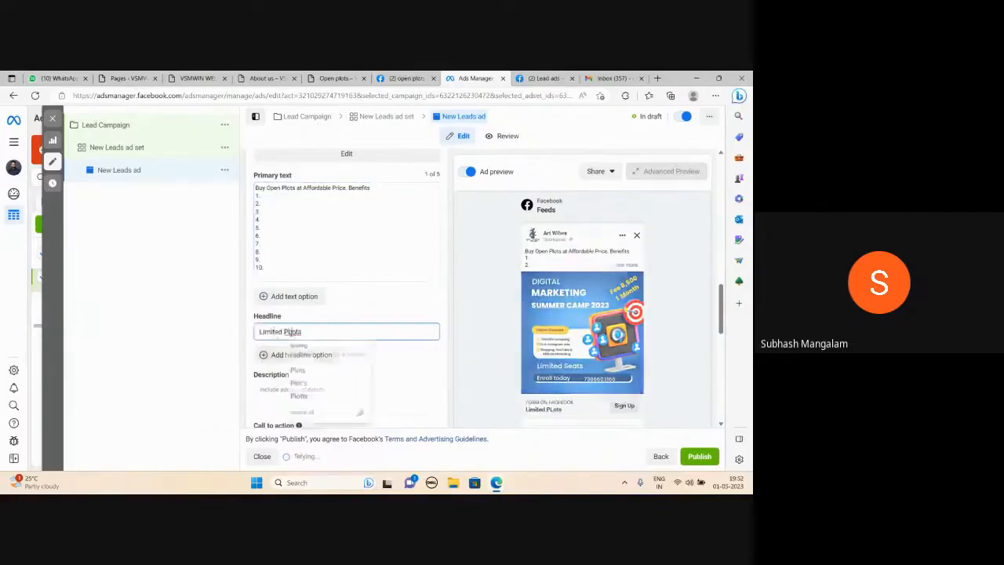
click(292, 395)
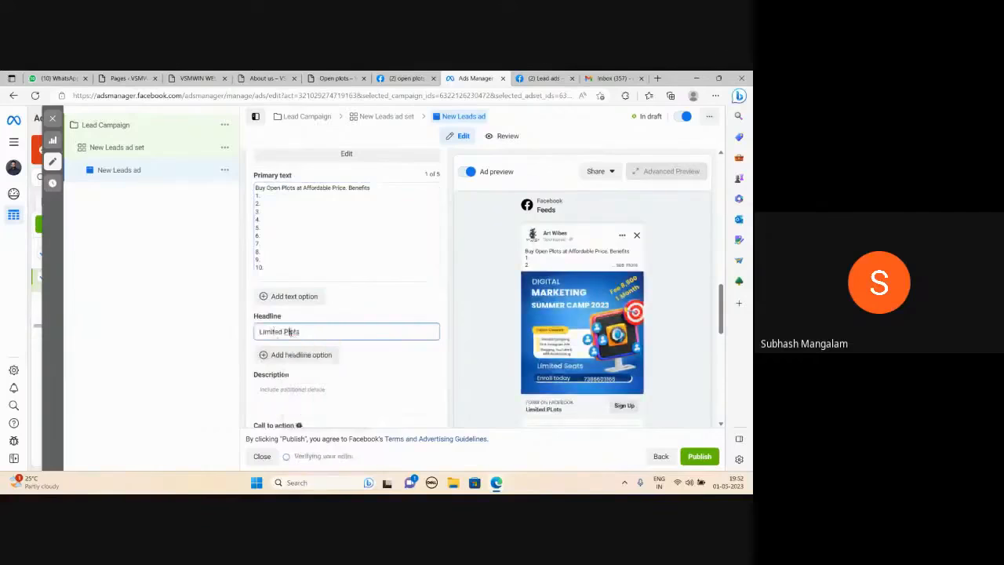
Set the ad's description to "Buy Today".
click(290, 396)
text(Buy T)
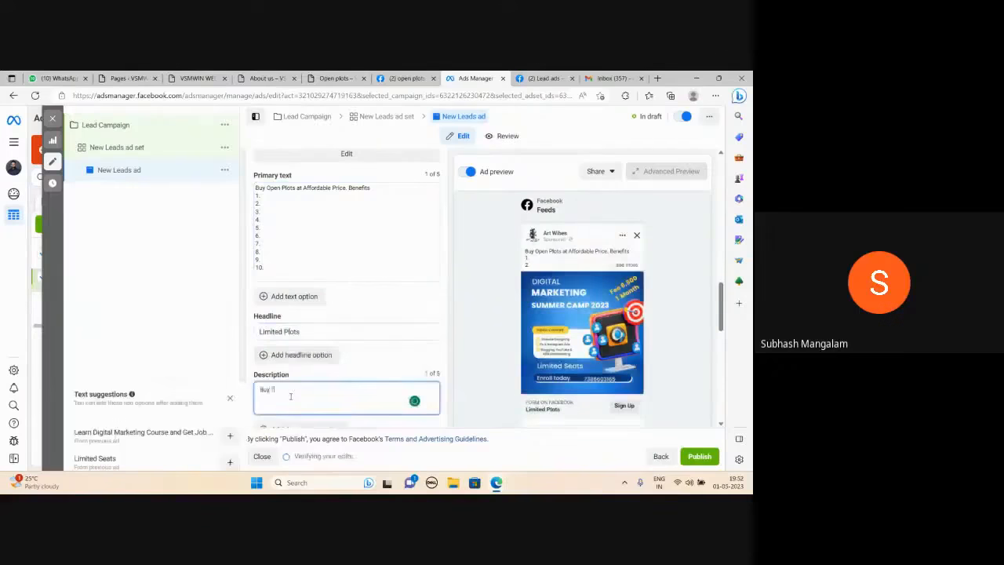
text(oday)
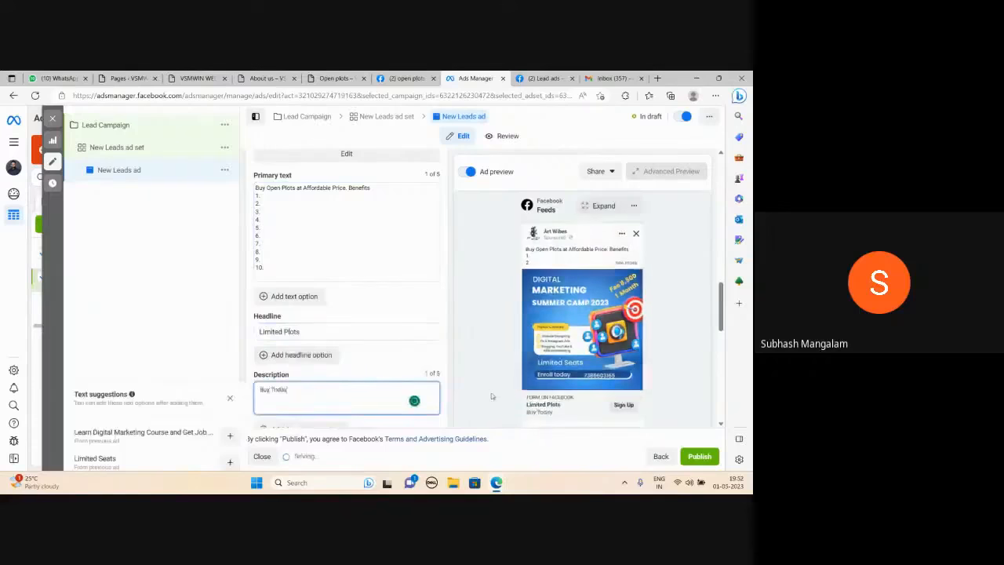
click(486, 350)
Change the ad's call to action to Get Quote.
scroll(479, 357, down, 2)
scroll(477, 358, down, 2)
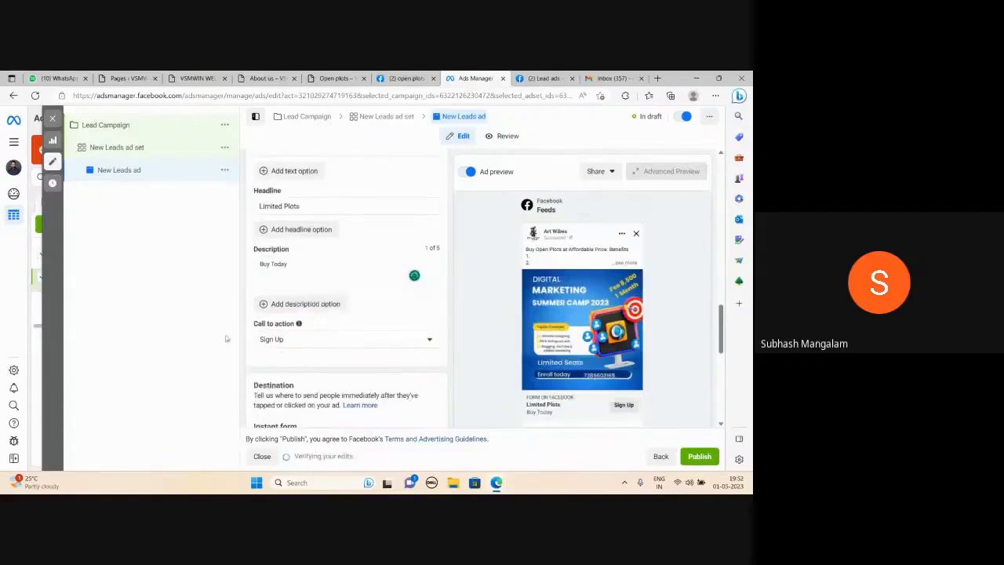
click(429, 341)
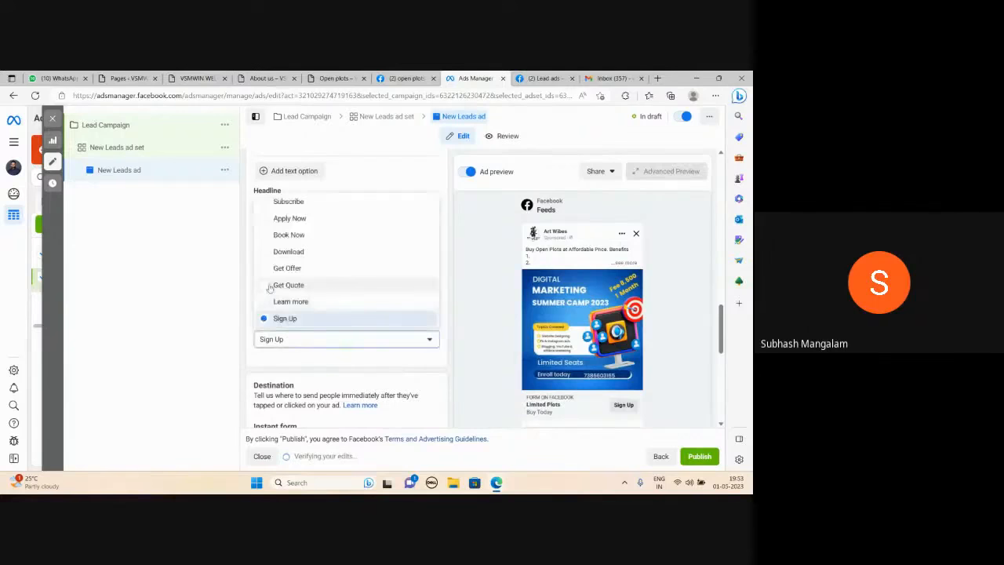
click(271, 287)
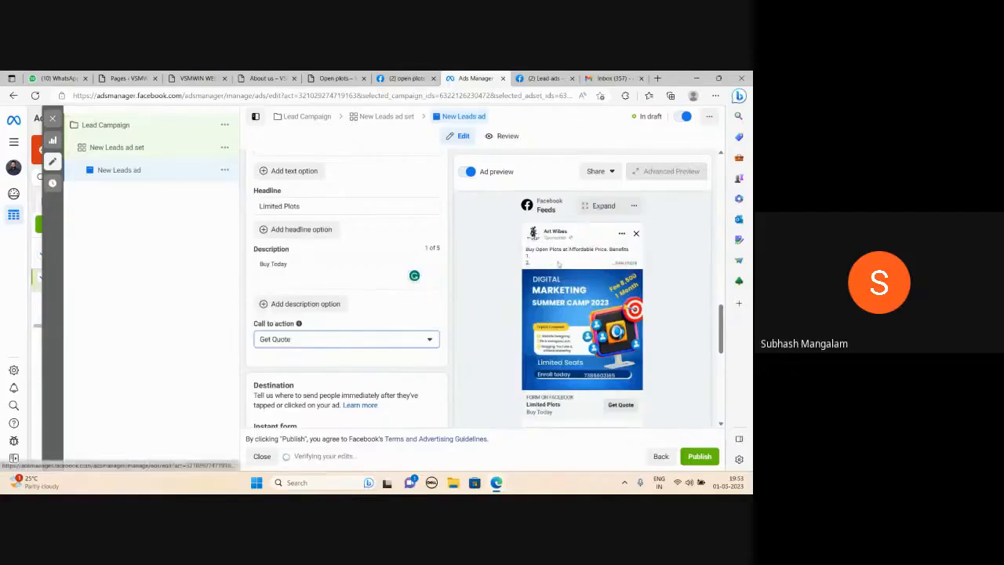
Expand the full primary text in the Facebook feed preview and review the ad's text, headline, description and call to action.
click(627, 264)
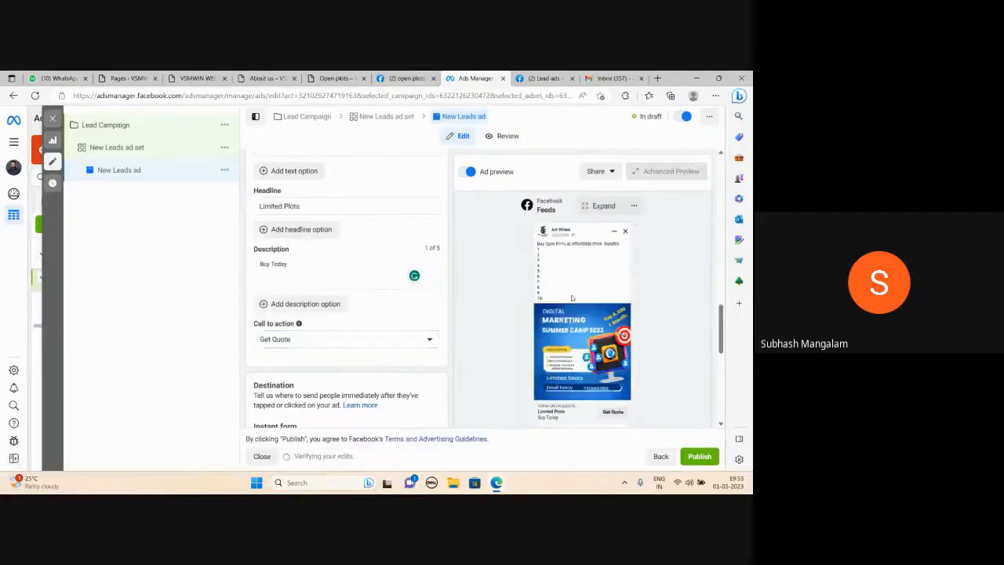
scroll(429, 331, down, 2)
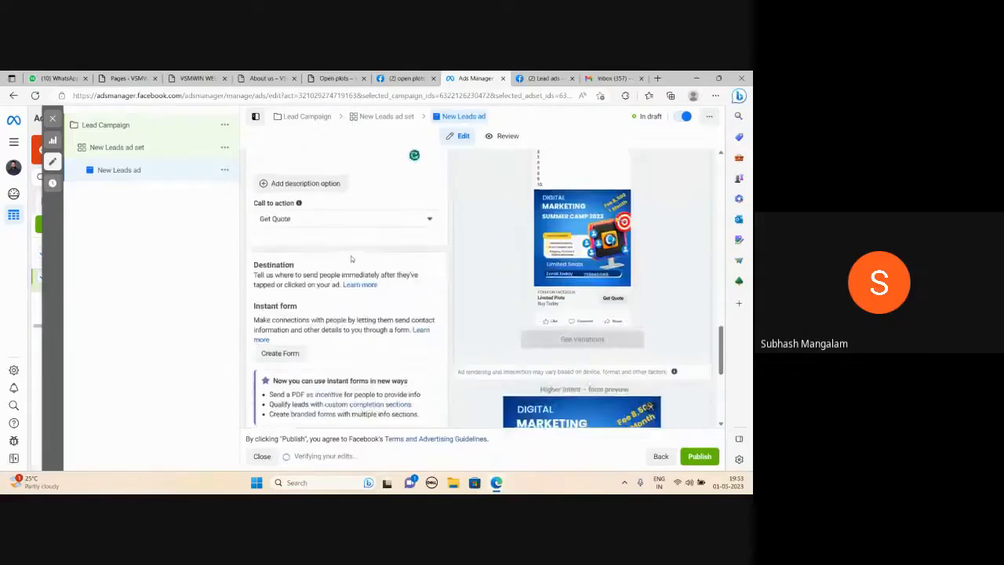
scroll(352, 258, up, 2)
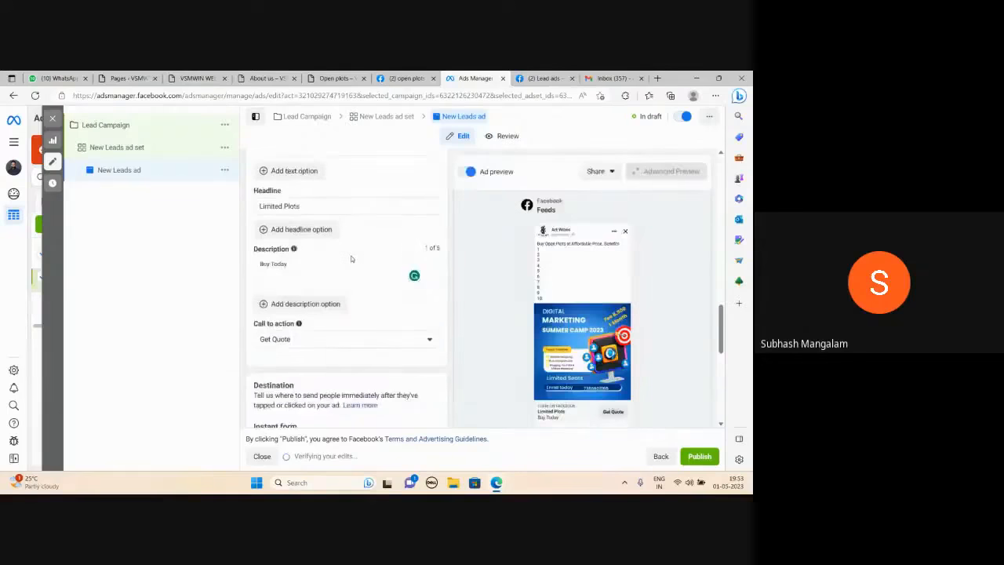
scroll(352, 259, down, 3)
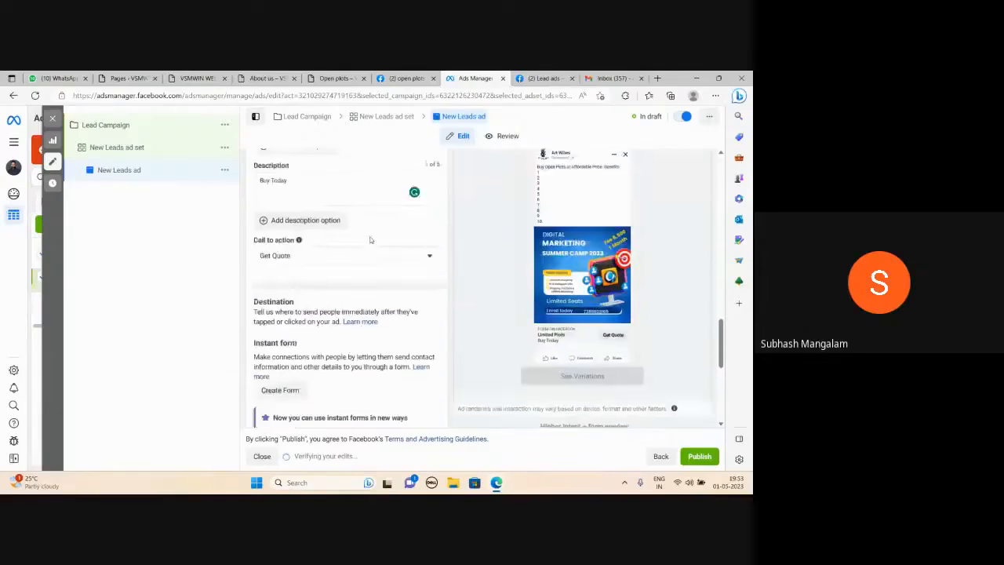
scroll(622, 293, up, 1)
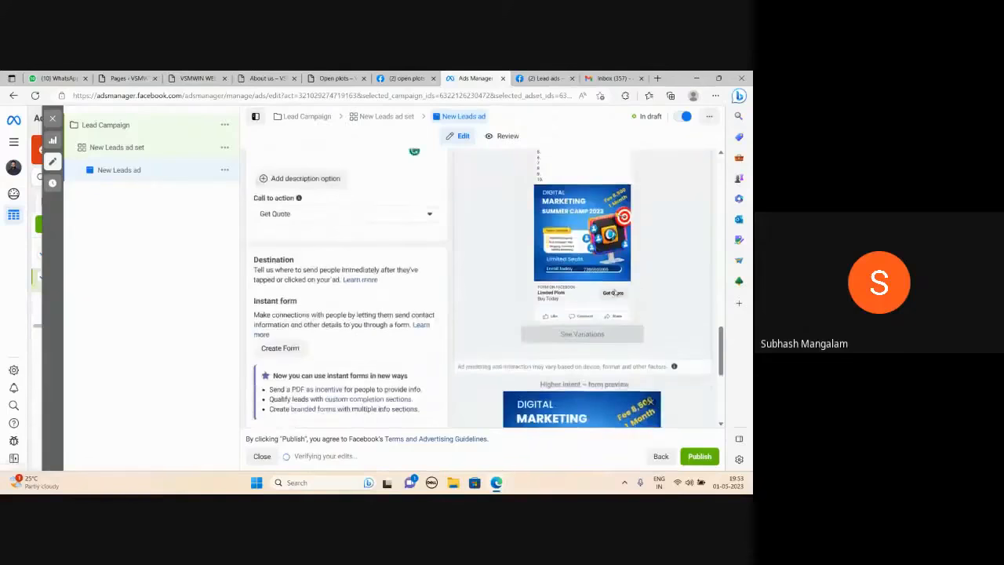
Create a new instant form for the ad and name it "First Form".
scroll(614, 292, down, 3)
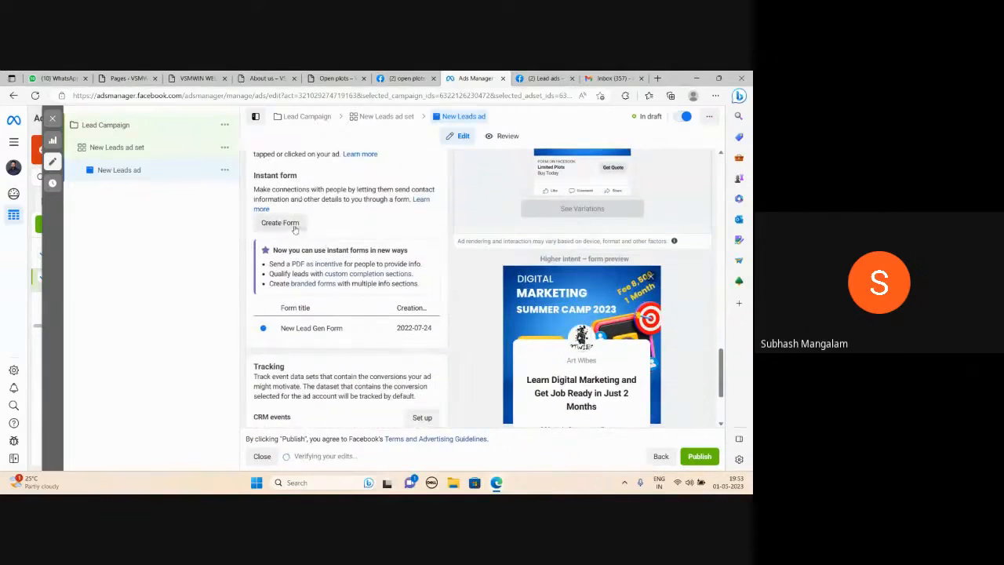
click(294, 226)
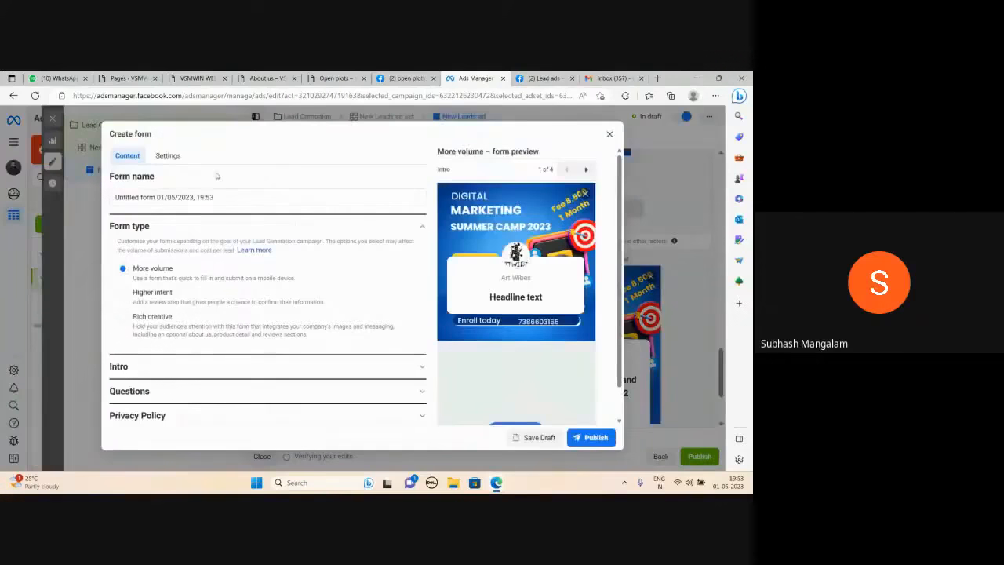
triple_click(218, 198)
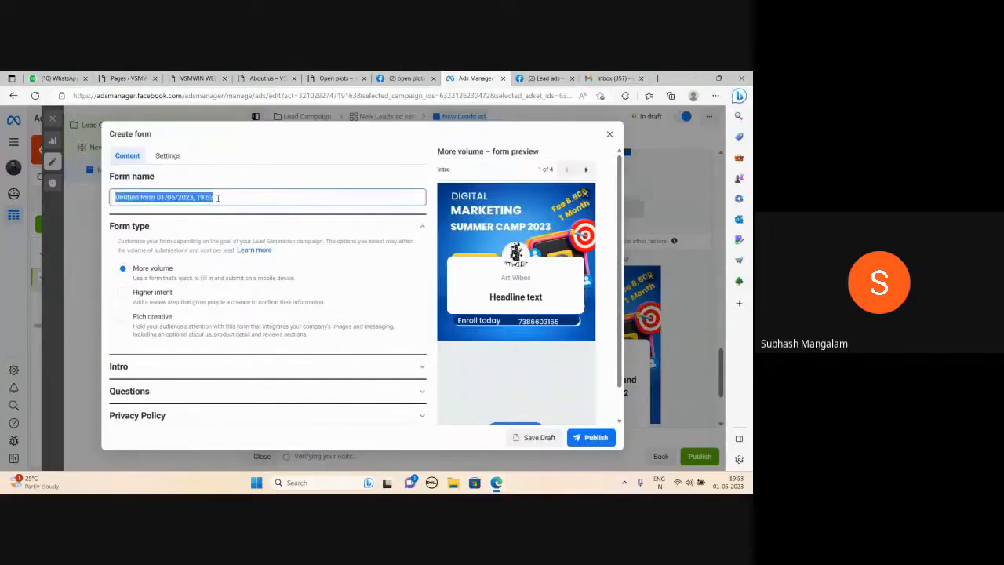
text(First Form)
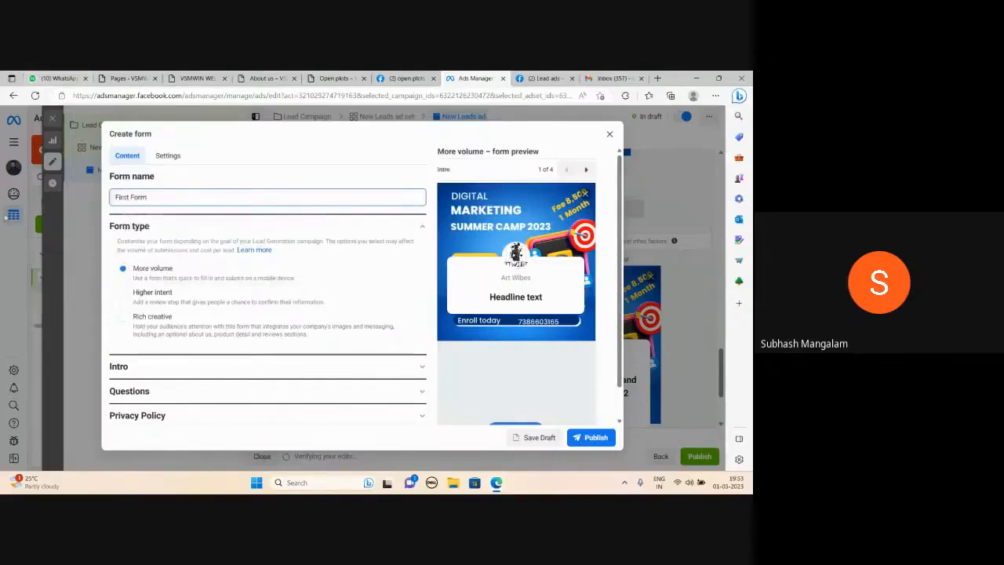
Set the greeting headline in the form's Intro section to "Buy Open PLots Near Srisailam Highway".
scroll(269, 262, down, 1)
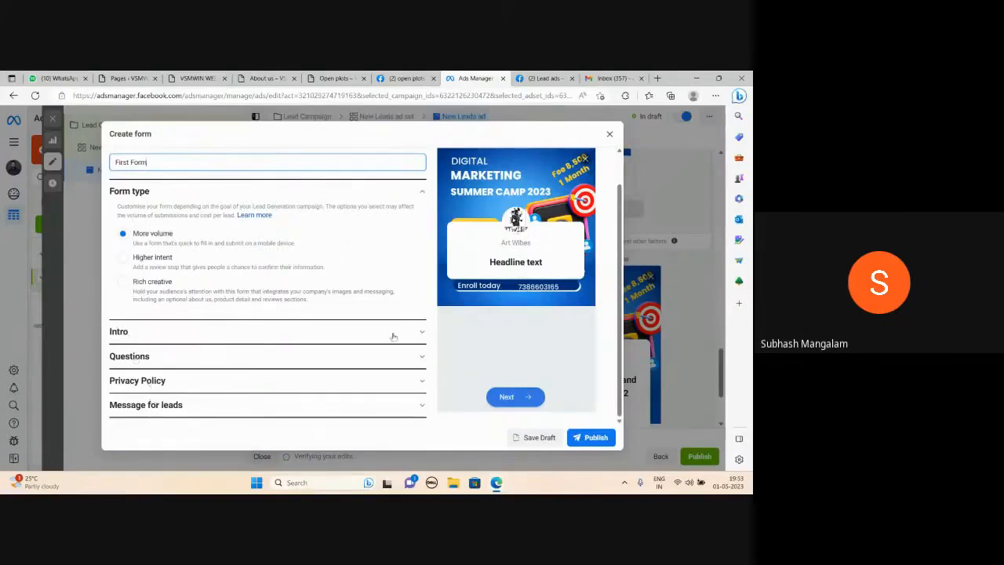
click(420, 337)
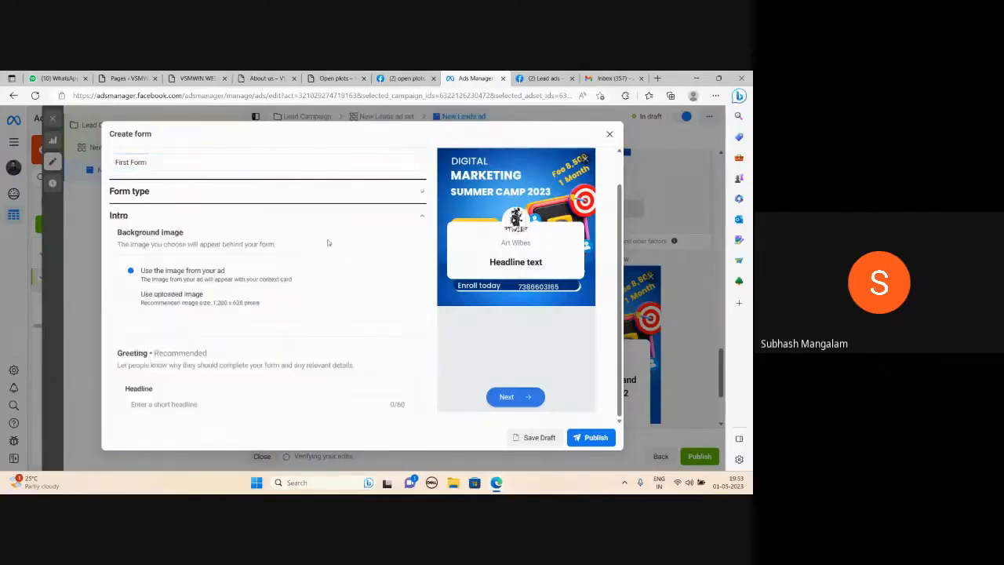
scroll(249, 310, down, 1)
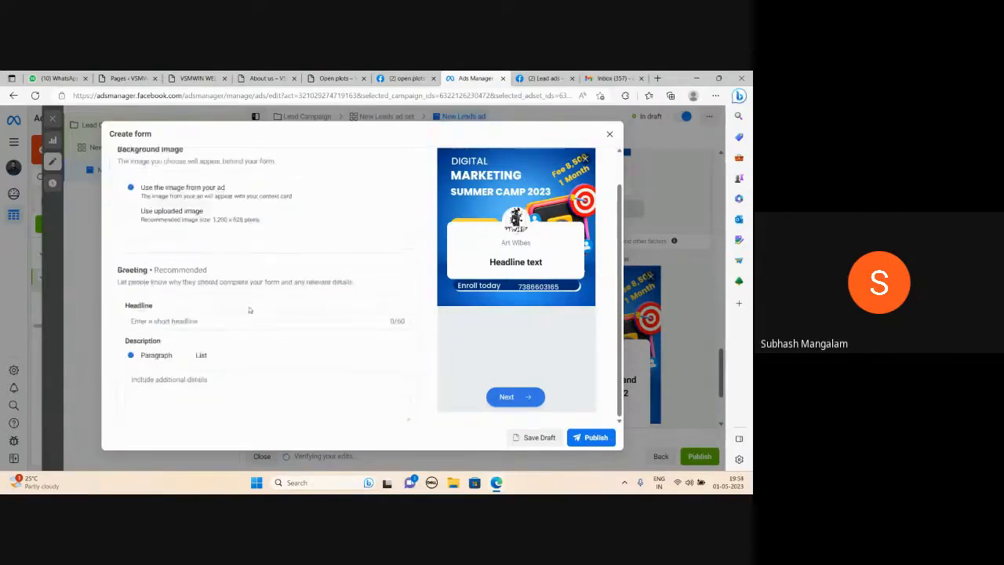
click(175, 317)
text(Buy)
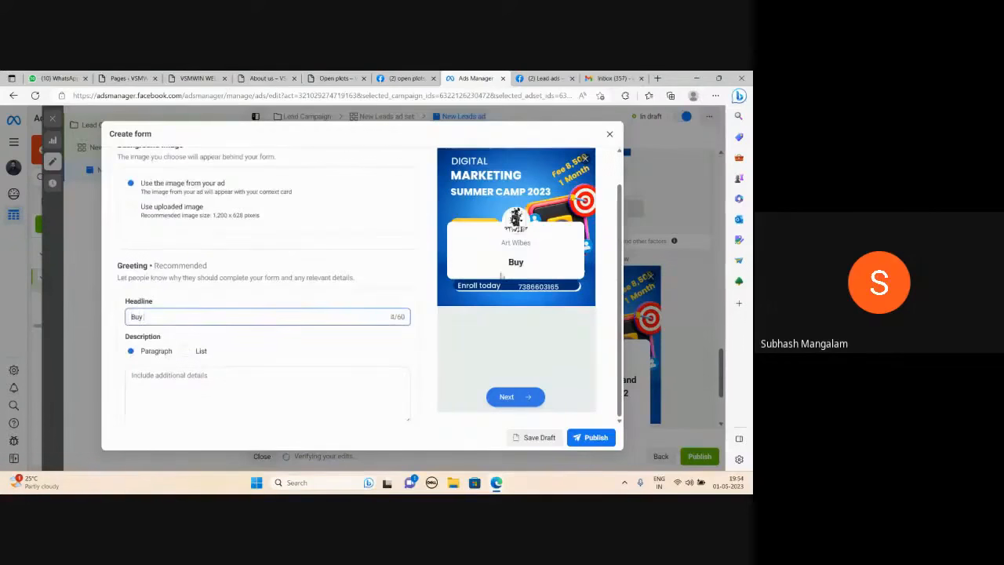
text( Open PLots)
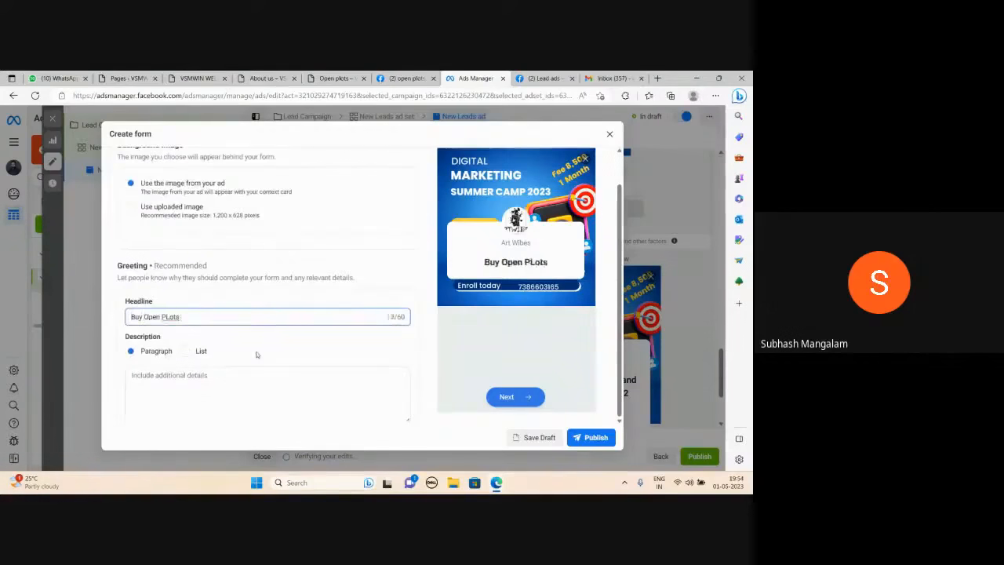
text( Near Srisailam)
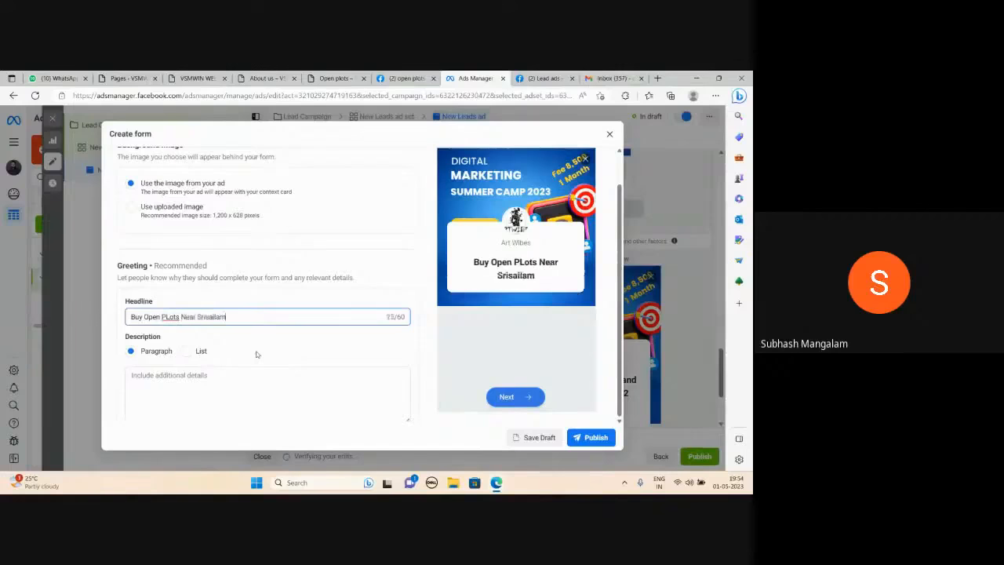
text( Highway)
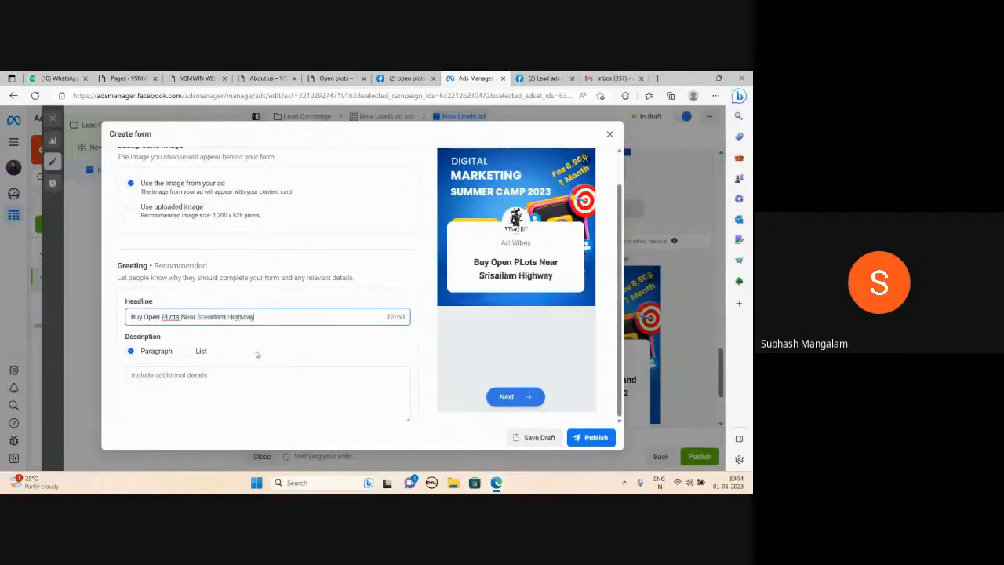
Enter "Affordable Open Plots Near Srisailam Highway" as the greeting's paragraph description and collapse the Intro section.
scroll(256, 354, down, 1)
click(180, 300)
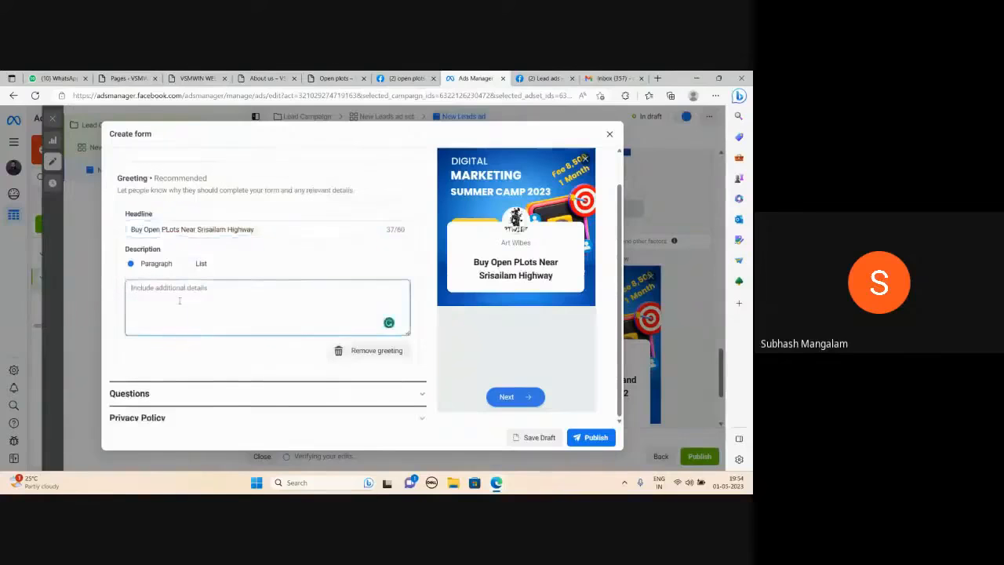
text(Affirdable)
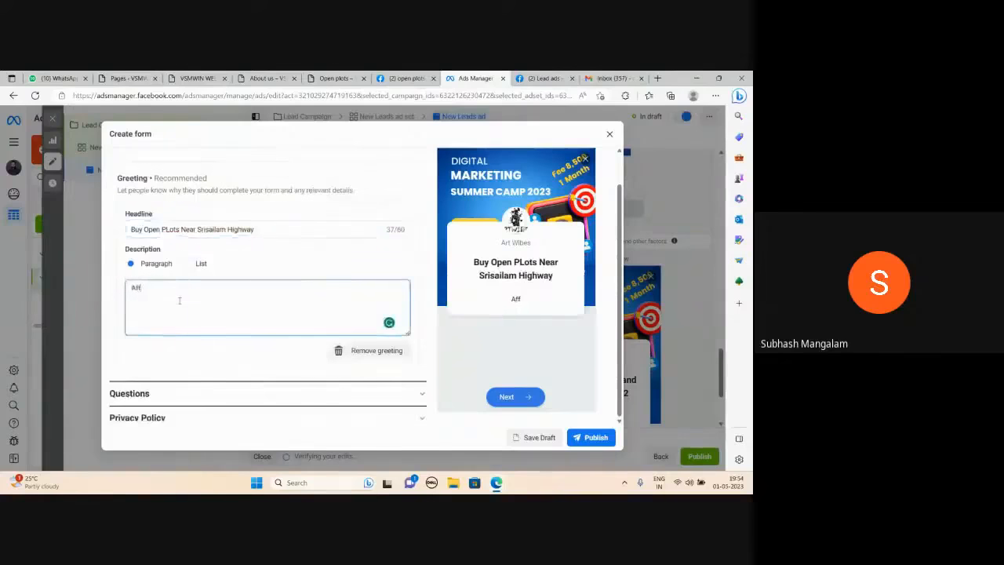
text( Ope)
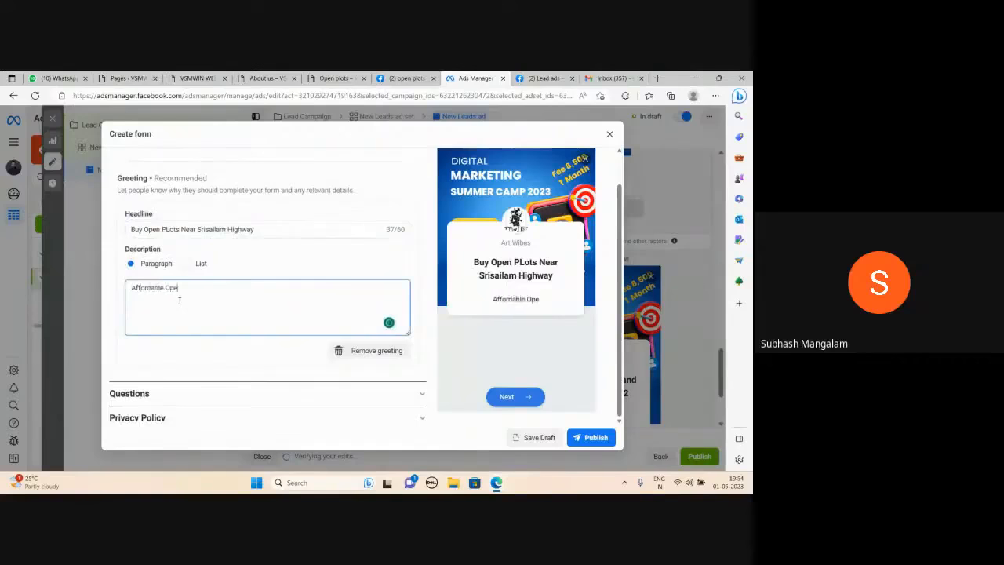
text(n Plots Near Srisailam H)
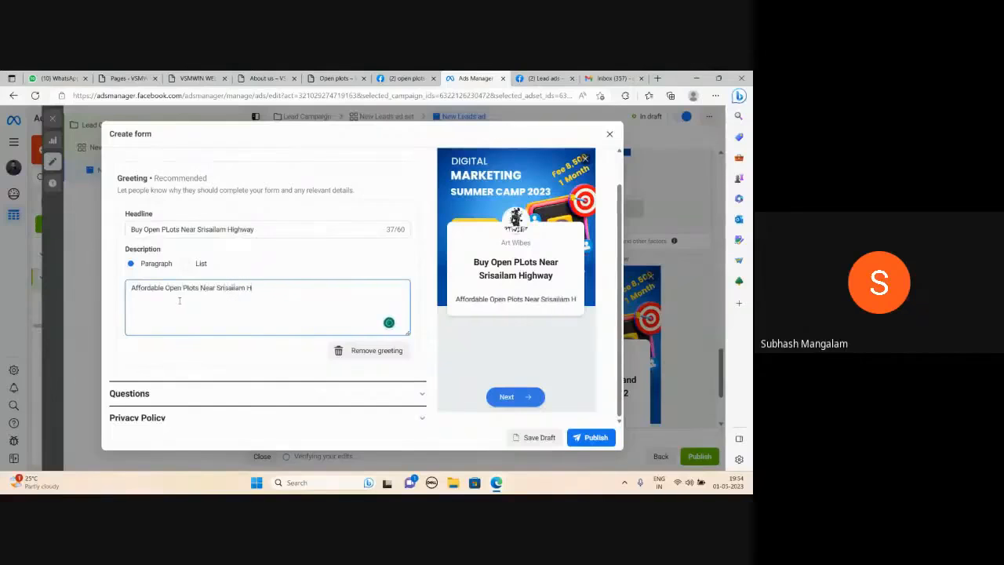
text(ighway)
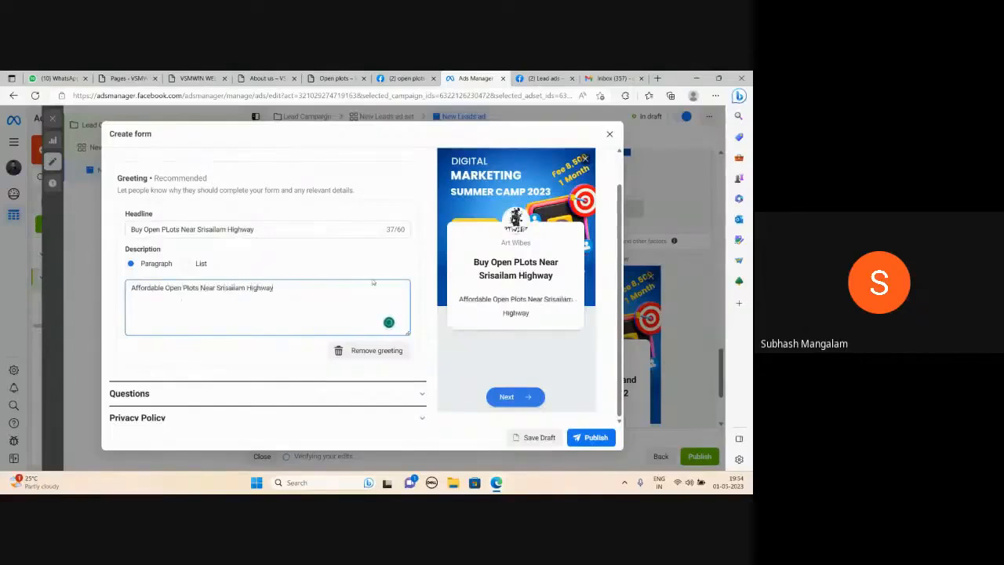
scroll(284, 313, down, 1)
scroll(283, 311, up, 2)
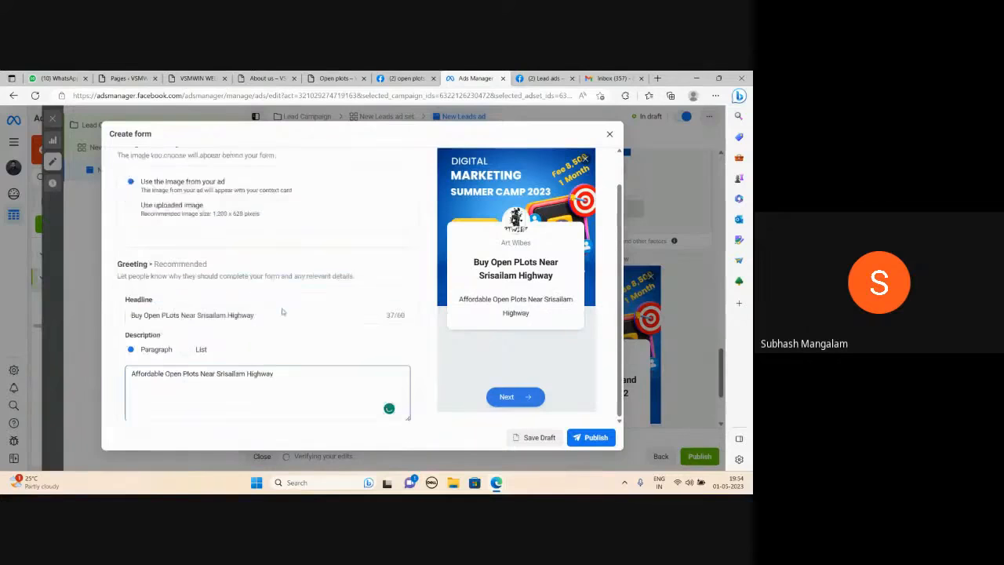
scroll(283, 312, up, 2)
click(411, 227)
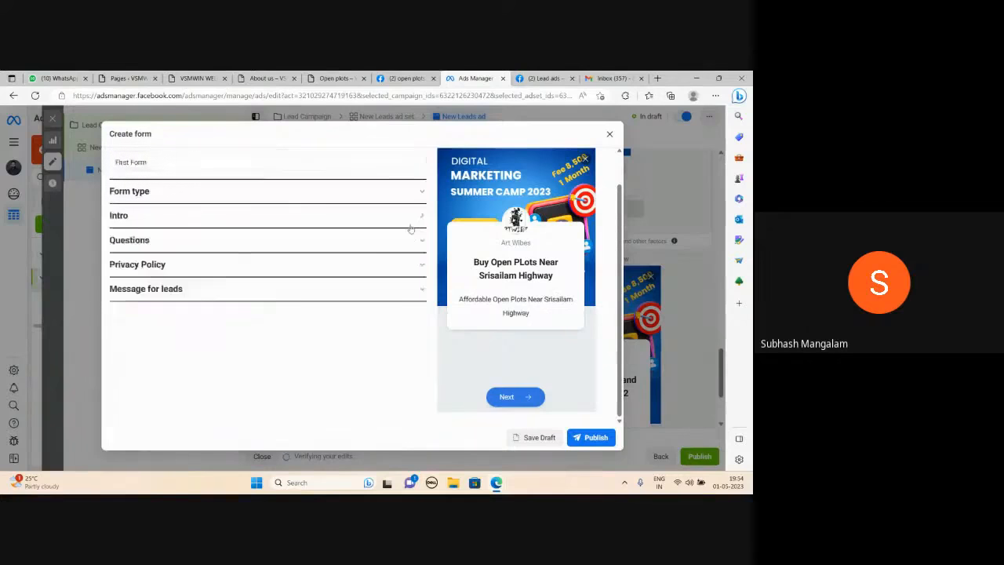
Expand the form's Questions section and examine the available custom question types without adding one.
click(421, 244)
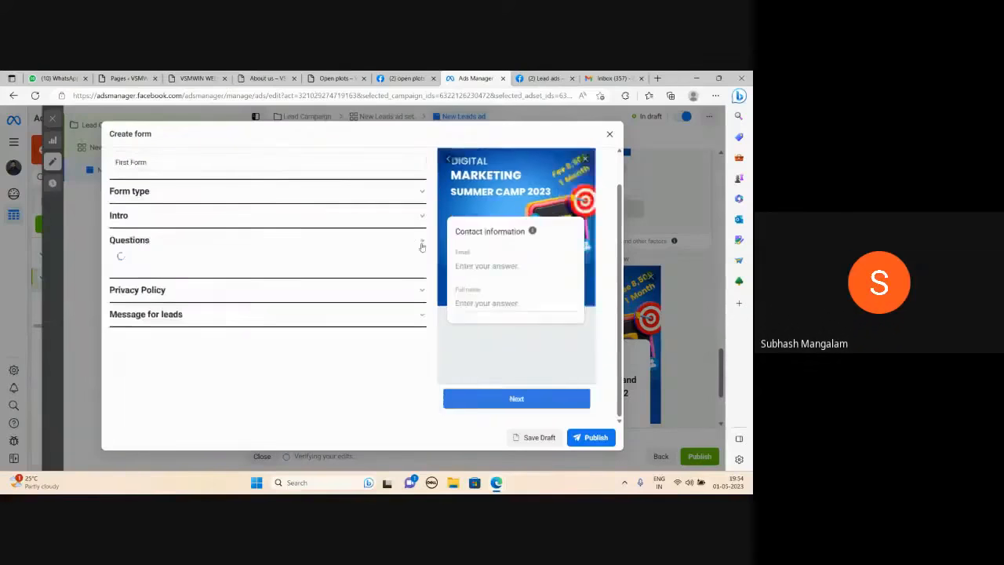
scroll(347, 315, down, 5)
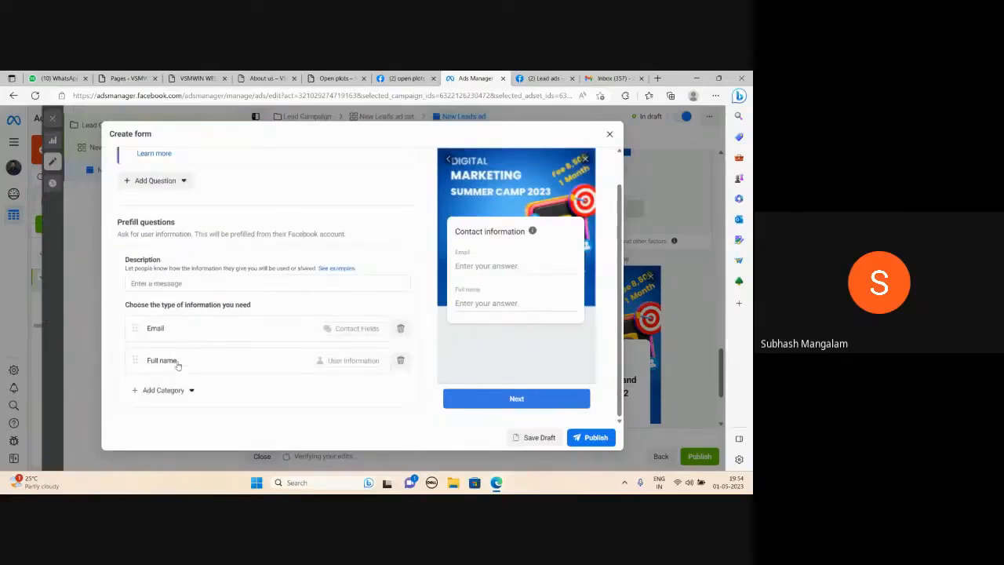
scroll(178, 366, up, 1)
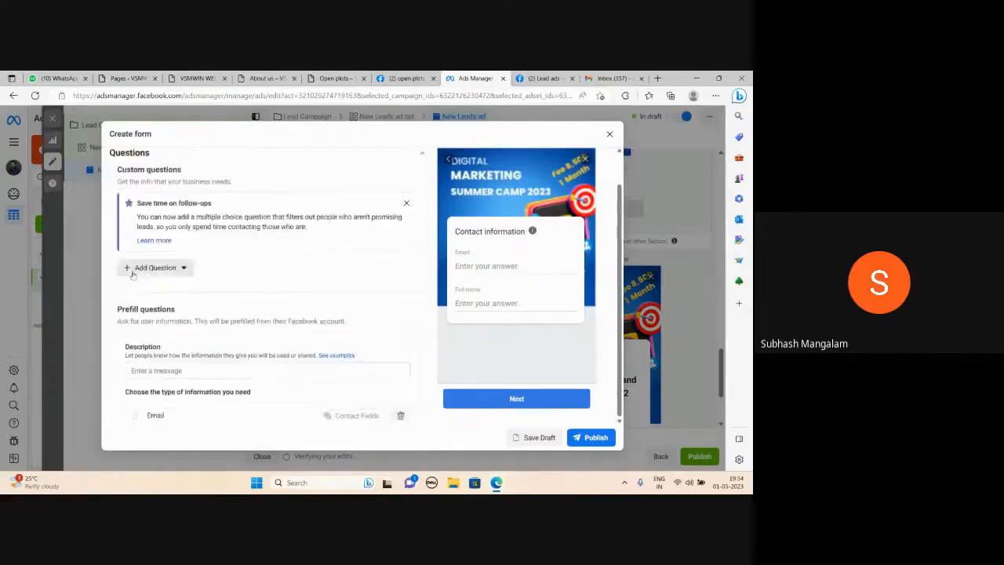
click(133, 271)
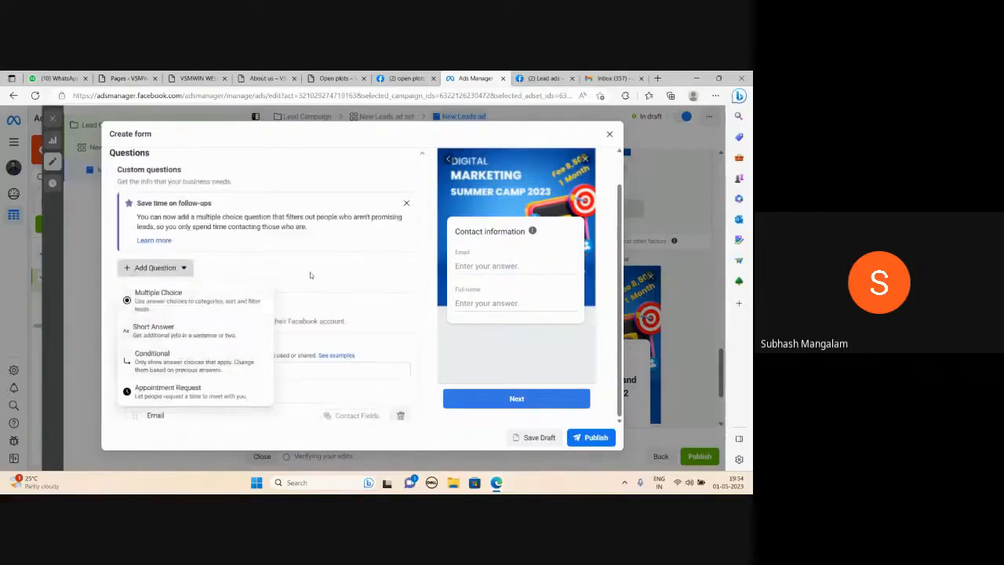
click(339, 274)
Add the Phone number contact field to the form's prefill questions.
scroll(313, 318, down, 4)
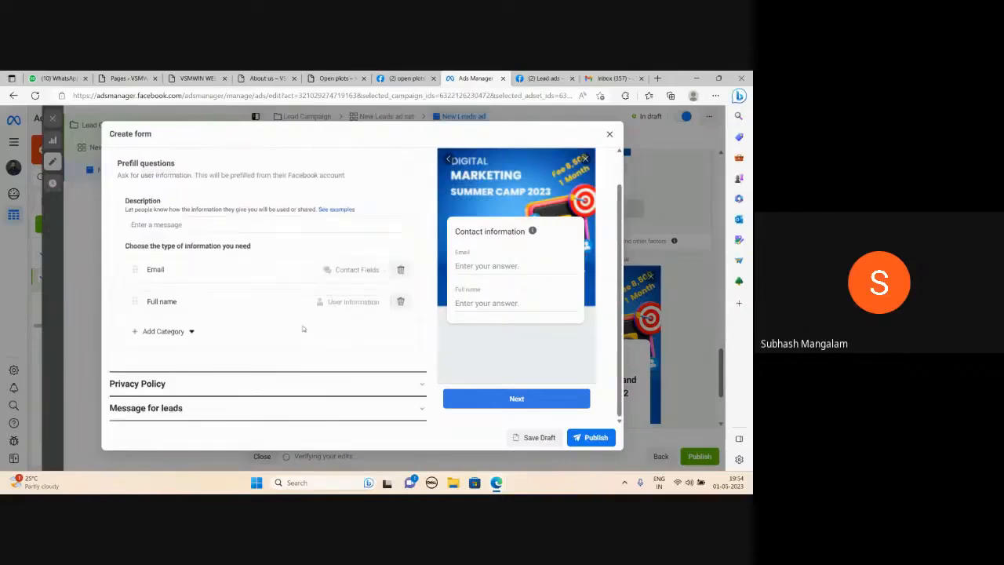
click(135, 333)
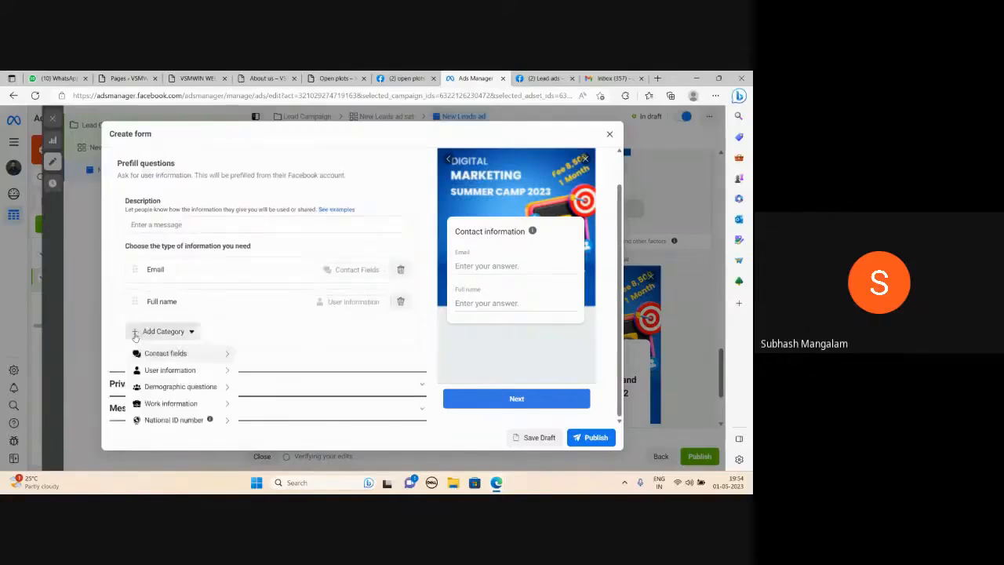
mouse_move(163, 352)
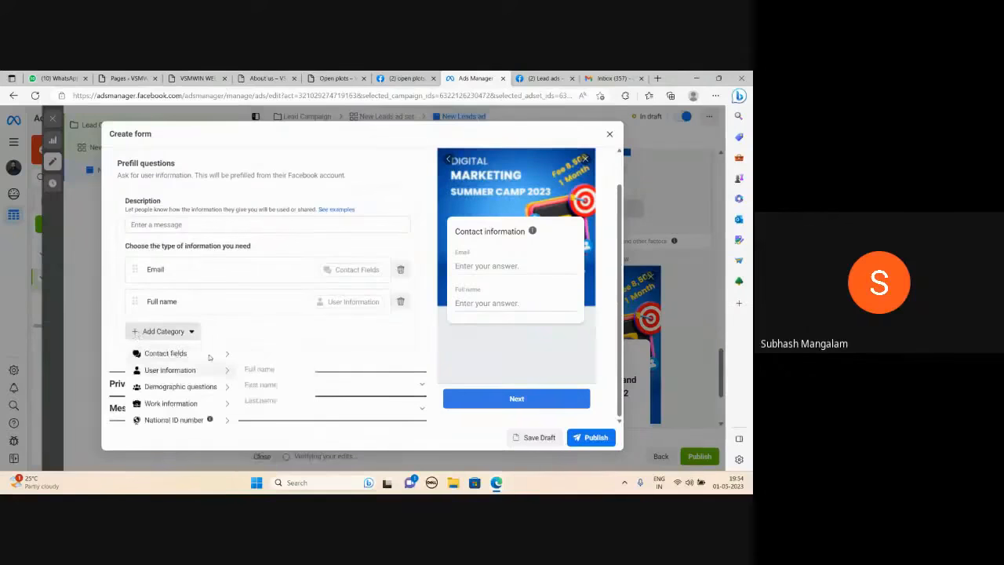
mouse_move(209, 357)
click(263, 370)
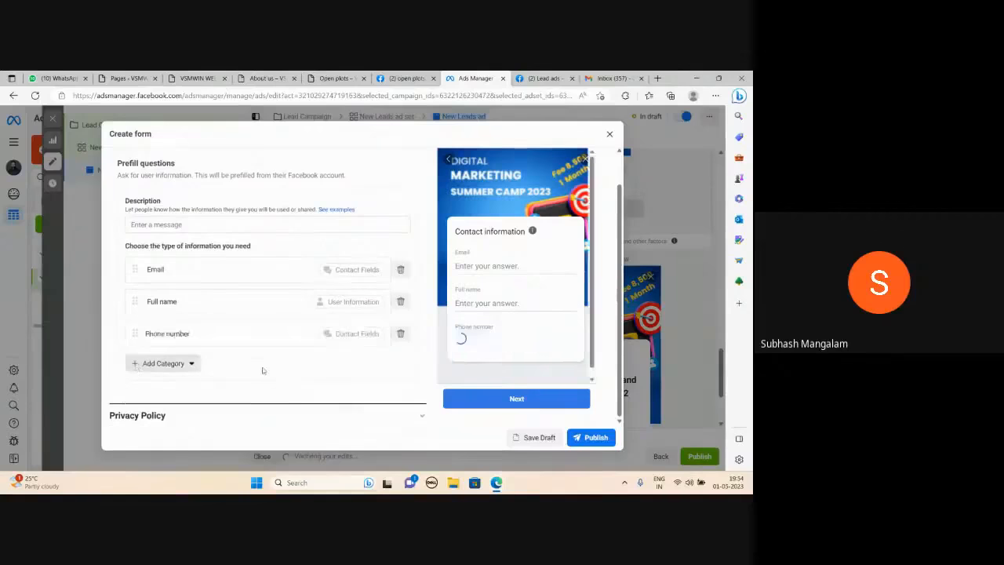
Examine the other contact fields available for the prefill questions without adding one.
click(161, 363)
mouse_move(165, 385)
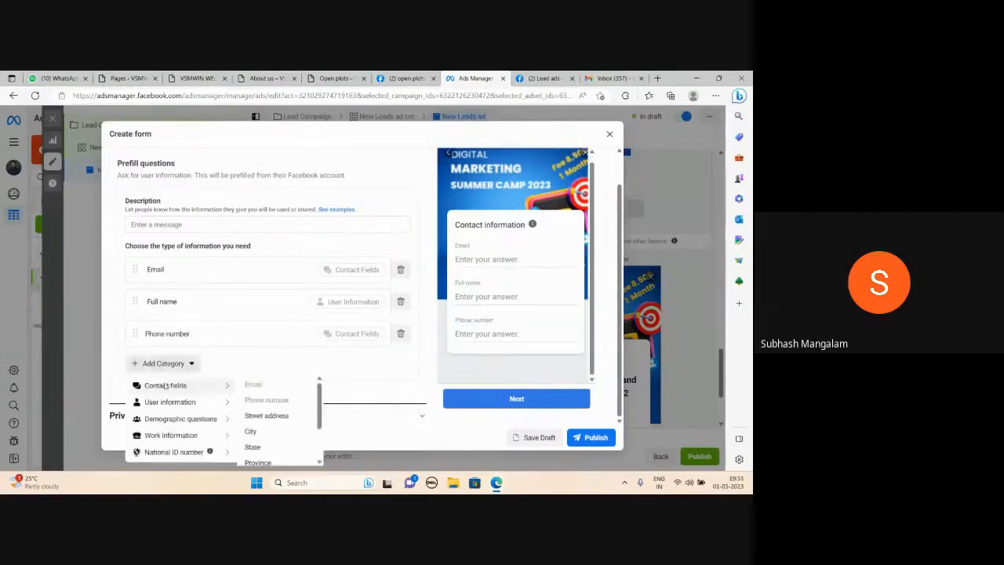
scroll(263, 434, down, 1)
scroll(263, 438, down, 2)
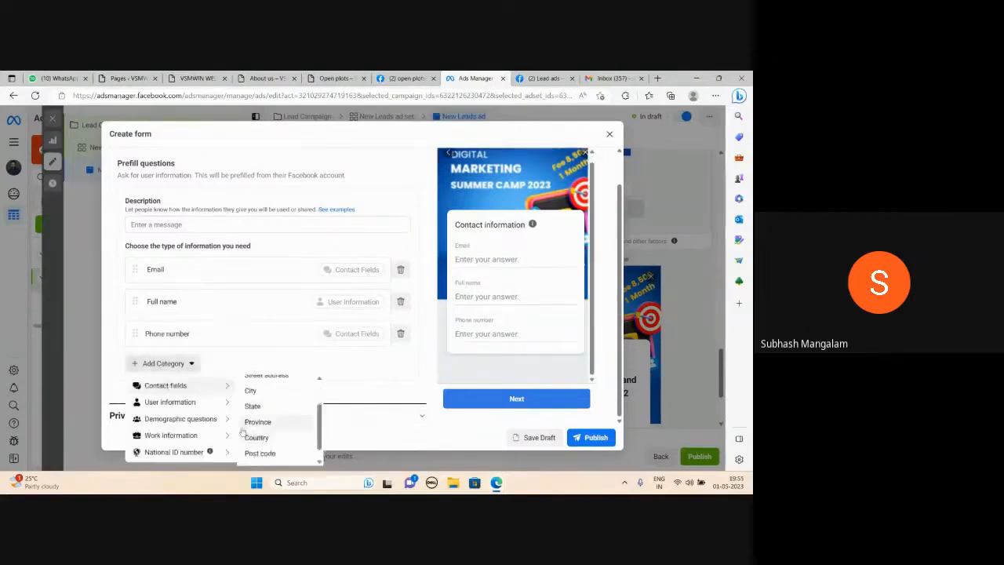
scroll(259, 424, up, 3)
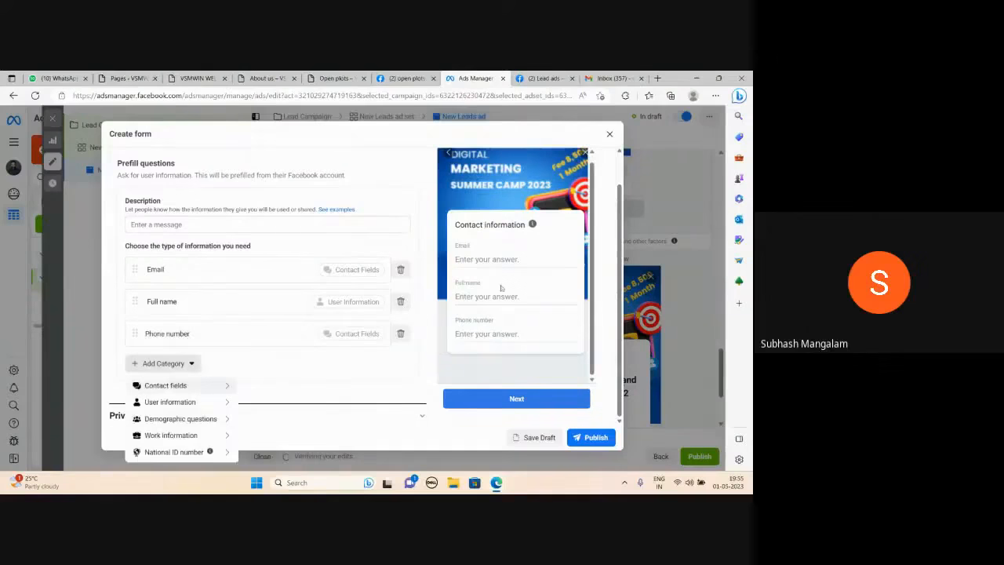
click(511, 264)
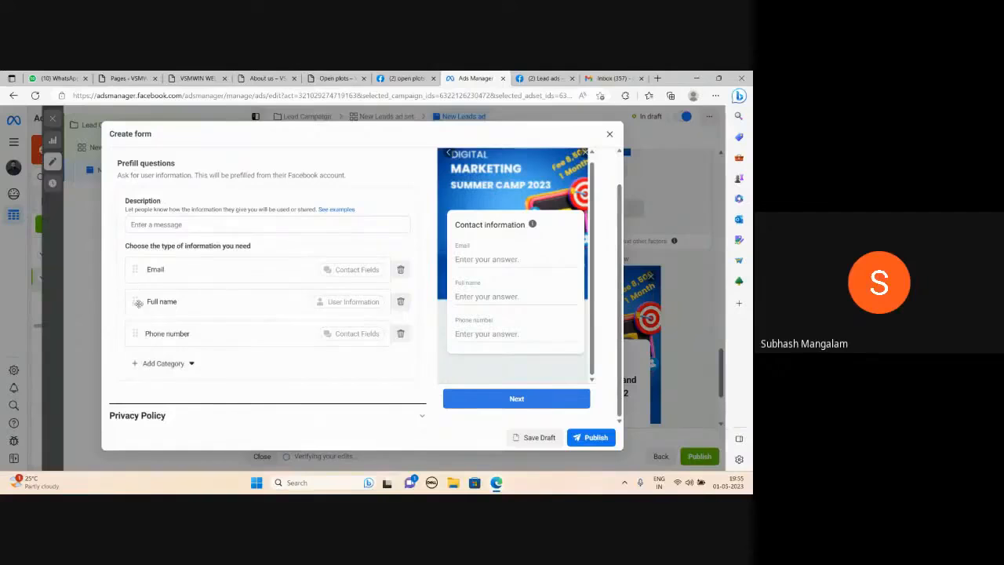
Reorder the prefill questions to Full name, Phone number, Email.
drag(138, 303, 145, 328)
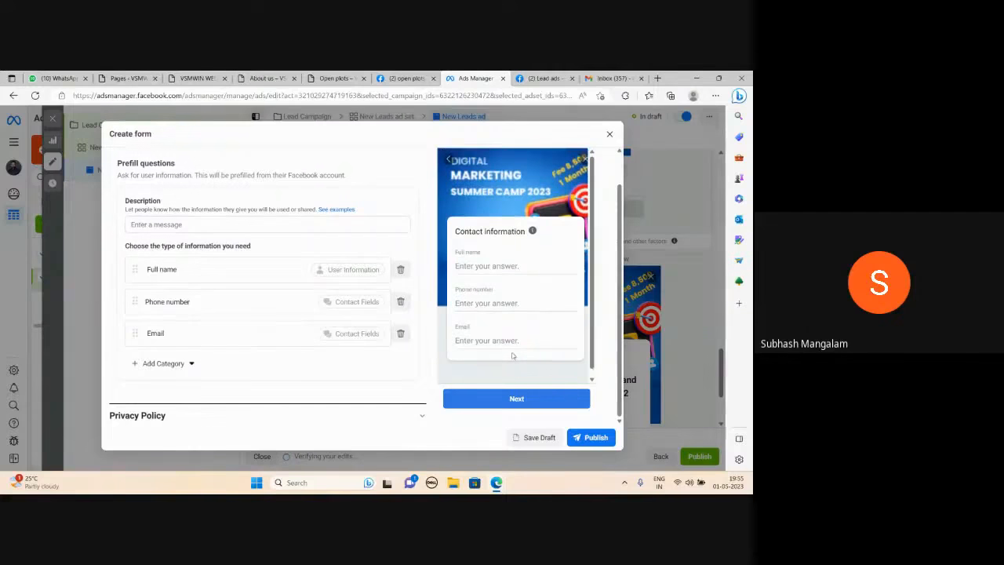
scroll(276, 251, up, 2)
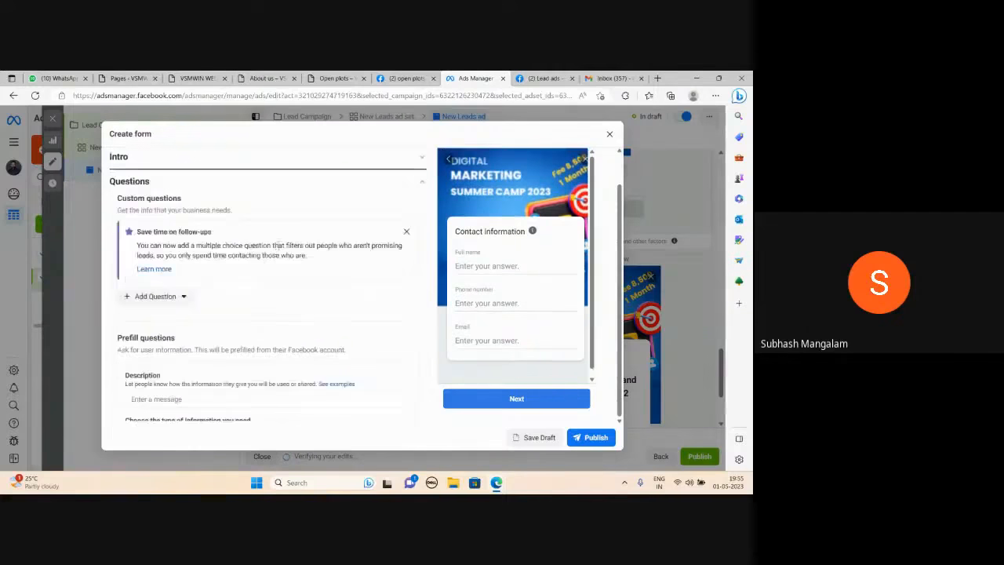
scroll(279, 243, down, 3)
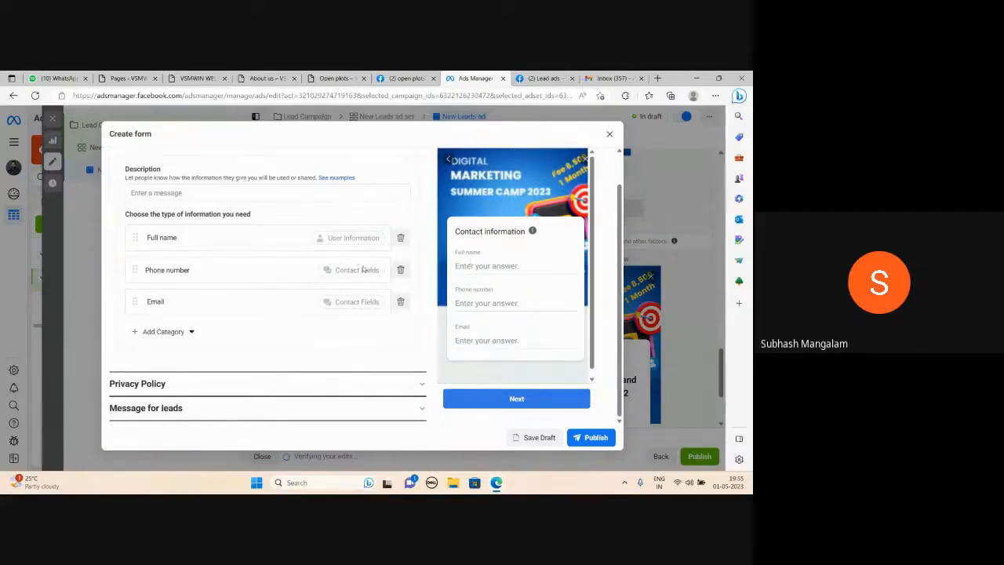
scroll(335, 276, up, 3)
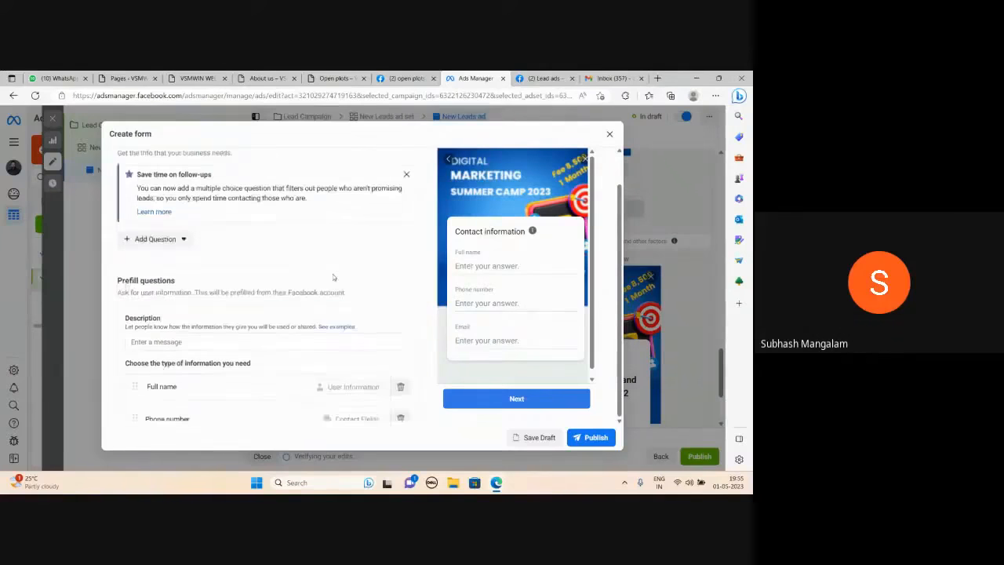
Enter "I will be Using Your Data Only For Communication Purpose" as the prefill questions' description.
scroll(333, 277, down, 1)
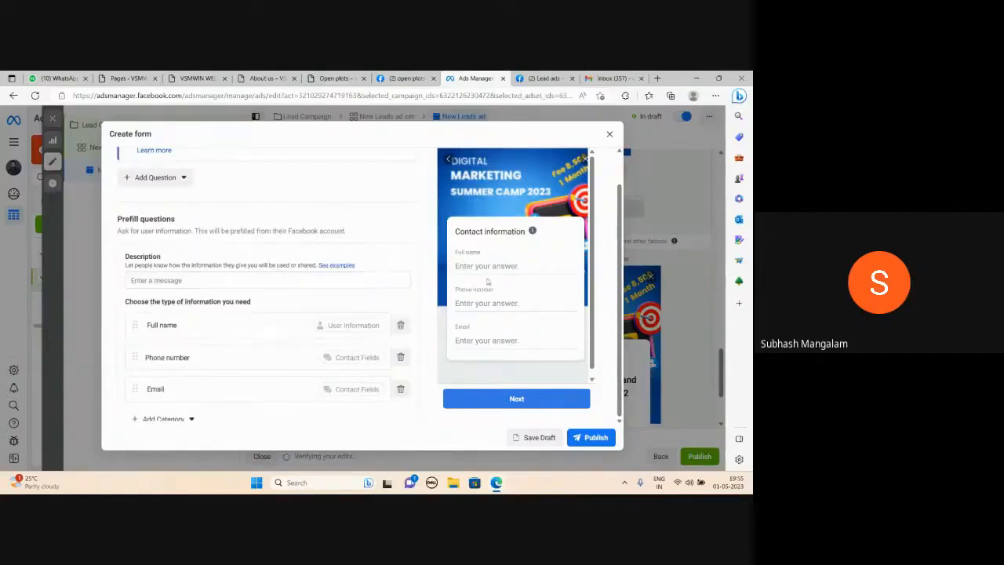
click(156, 280)
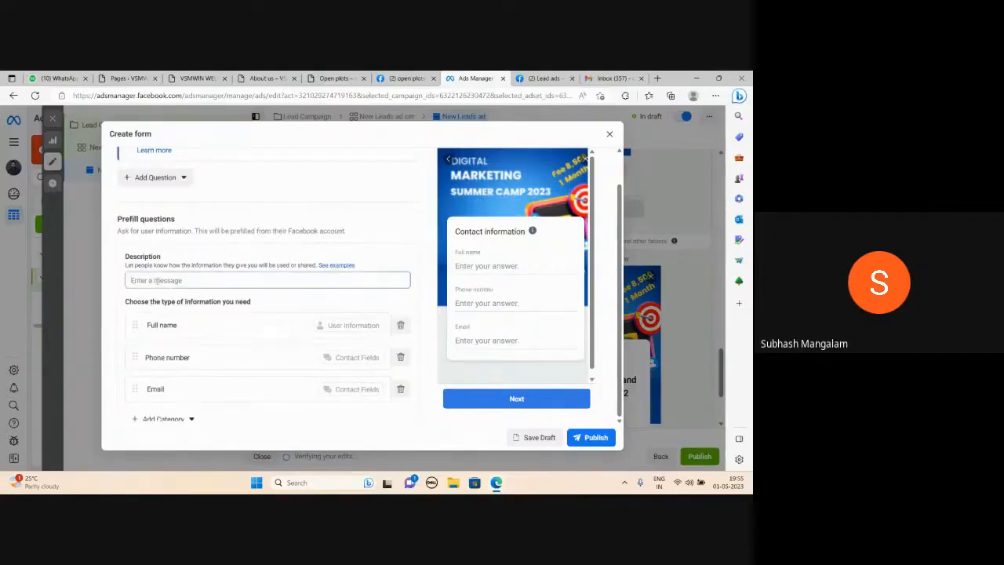
text(I will )
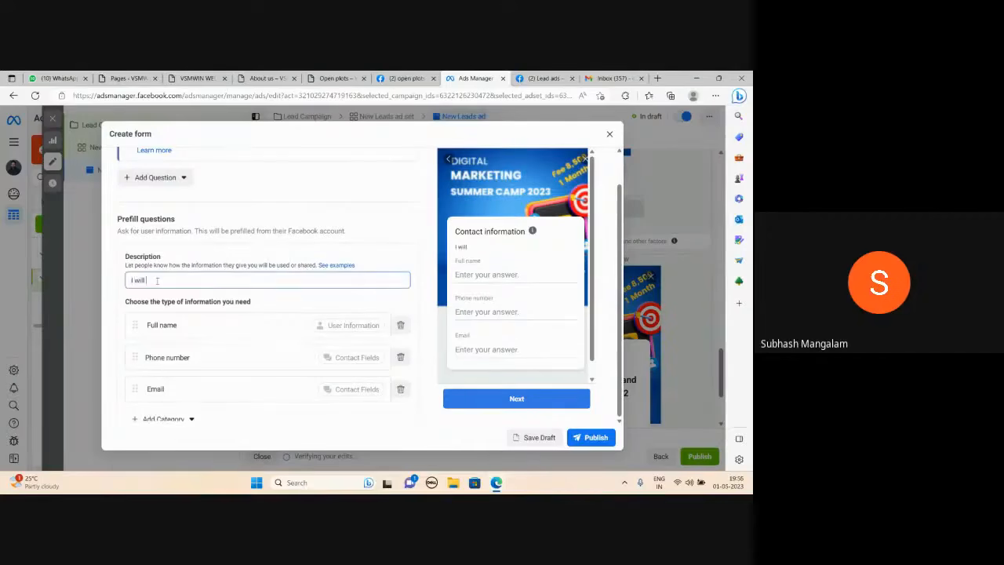
text(be Using Your Data Only)
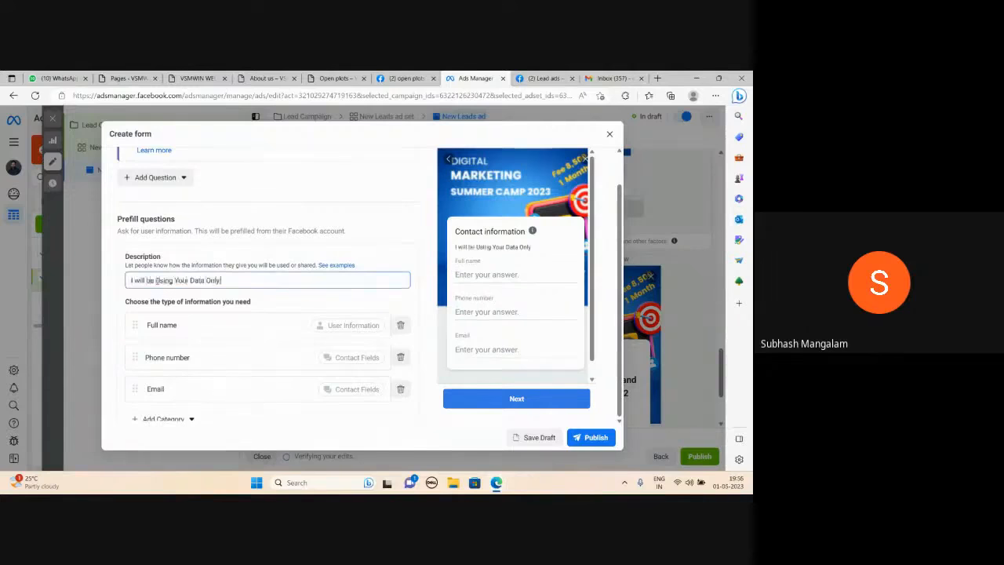
text( For Commercial)
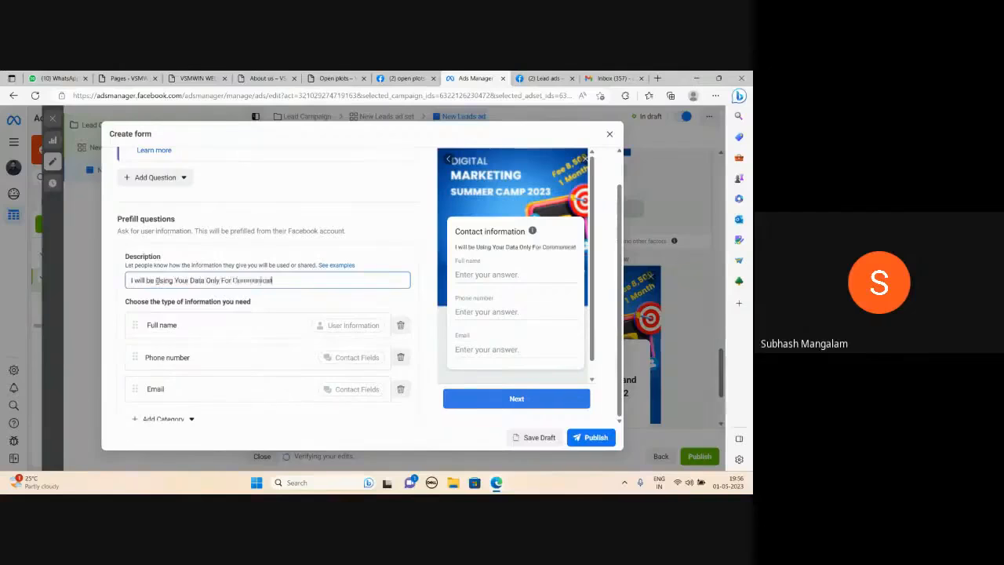
text(on Pur)
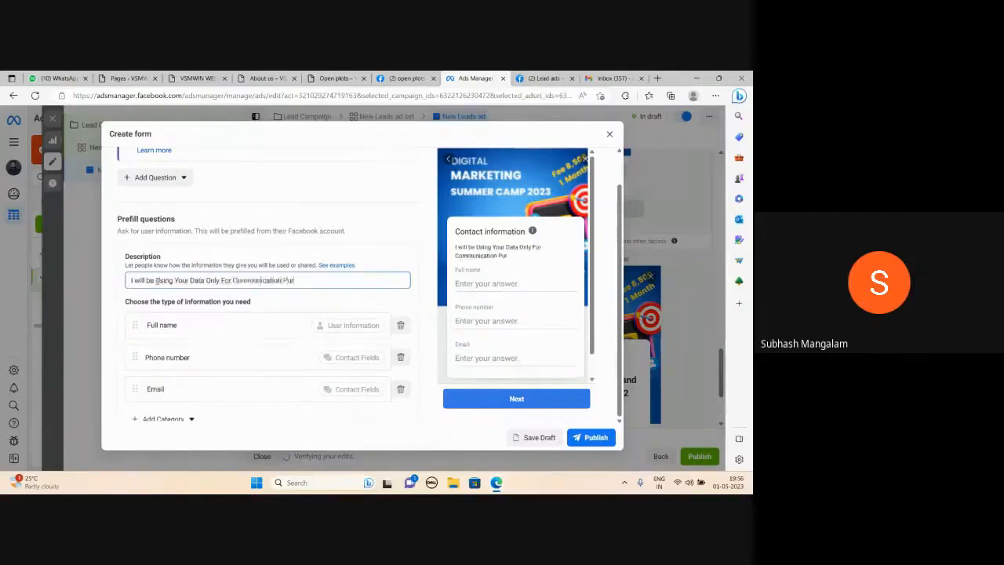
text(pose)
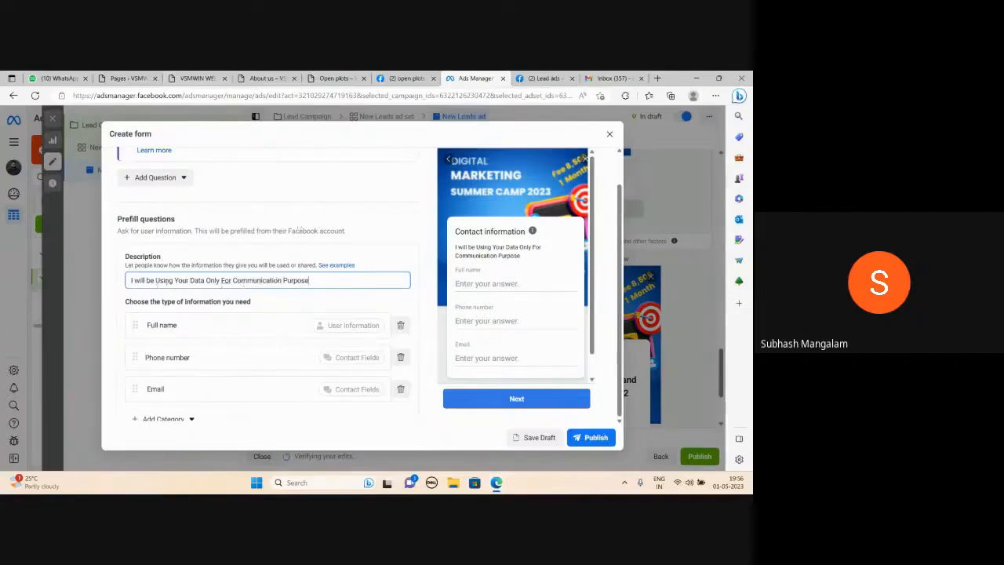
Expand the form's Privacy Policy section and set its link text to "Privacy Policy".
scroll(277, 280, down, 2)
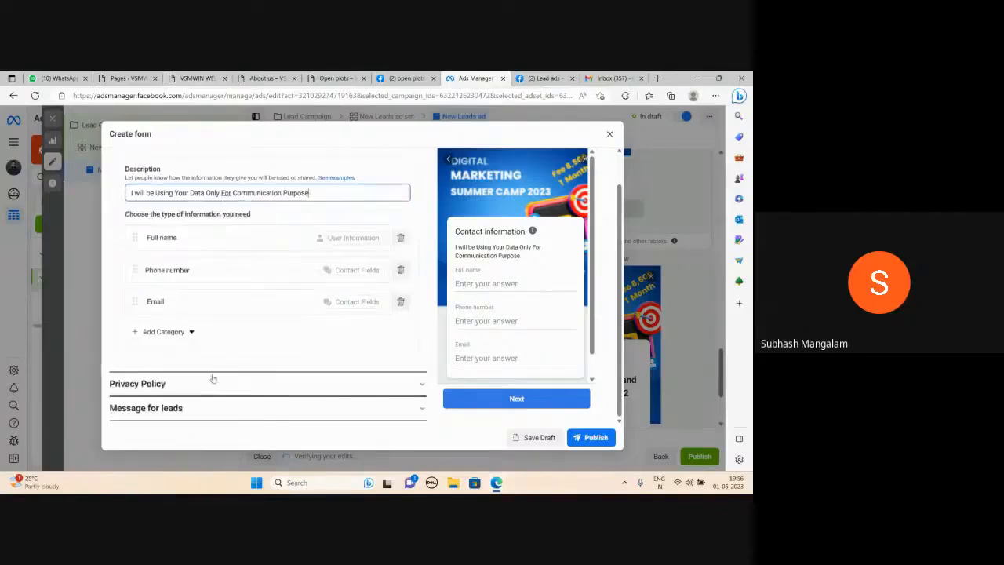
click(422, 384)
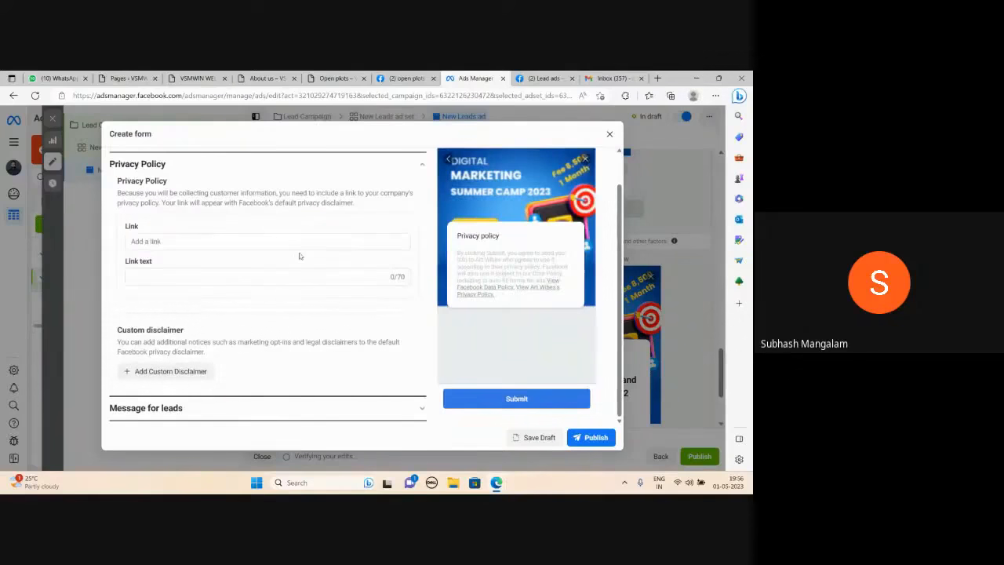
click(149, 277)
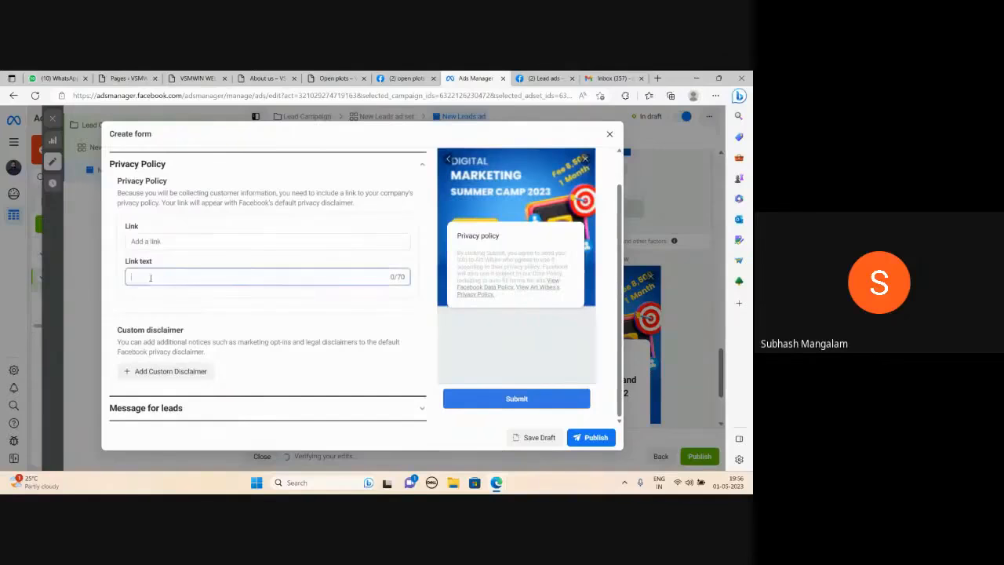
text(Privacy P)
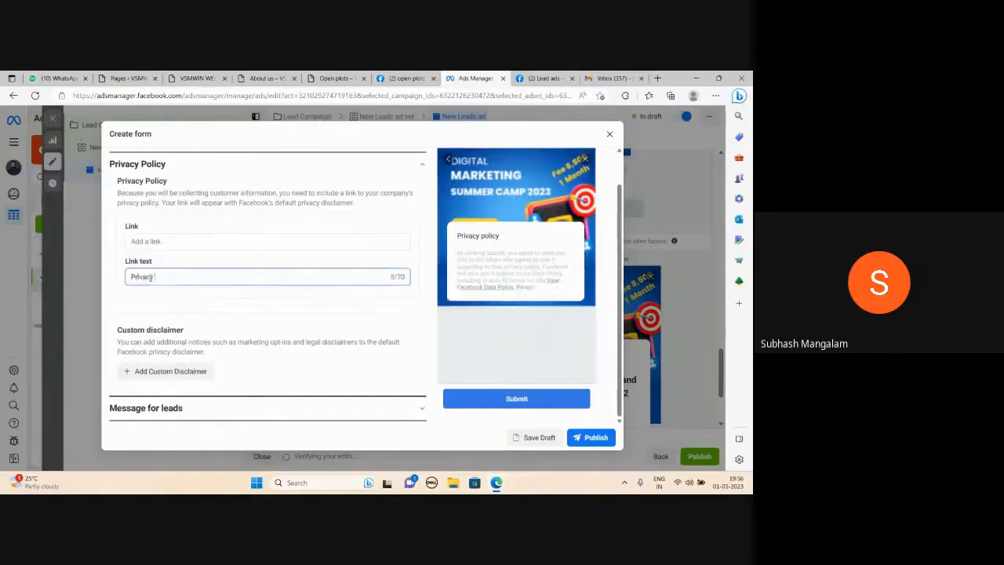
text(olicy)
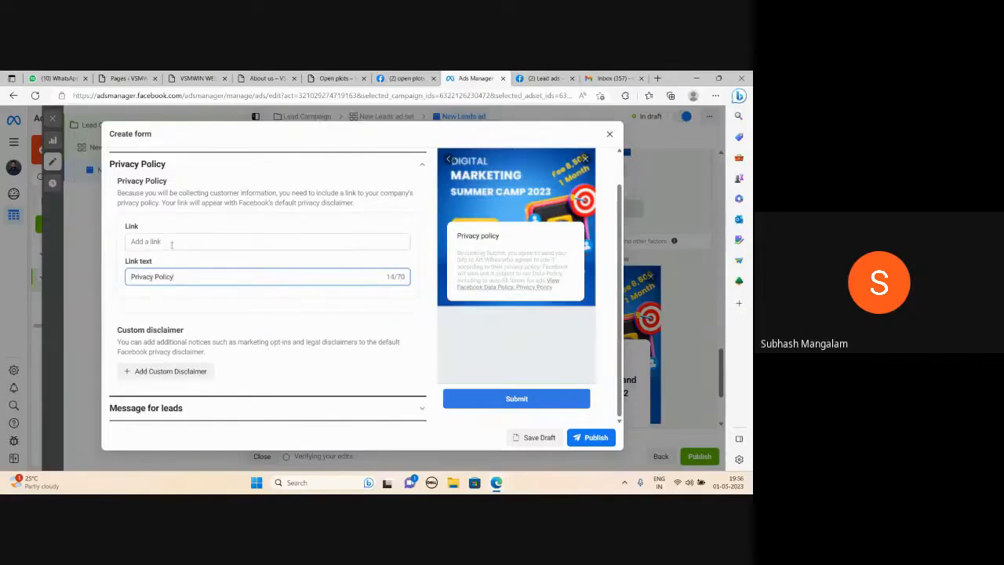
click(171, 242)
text(https)
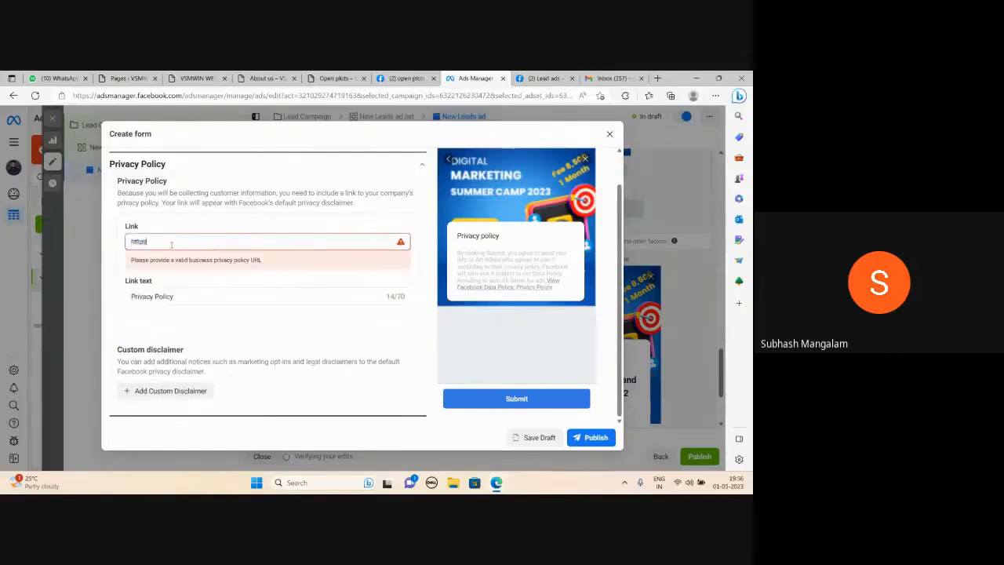
text(://www.od)
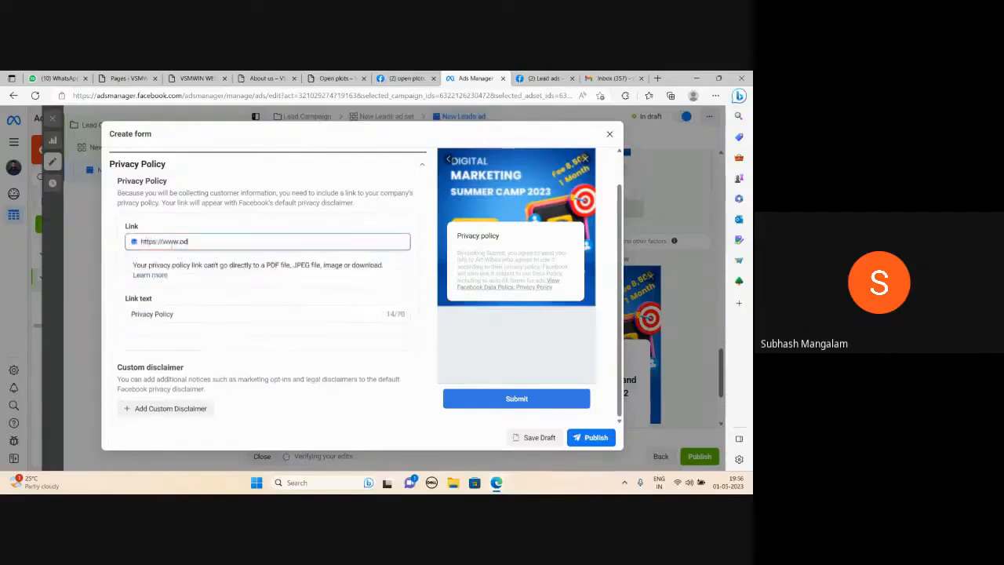
text(odt.in)
scroll(200, 287, down, 1)
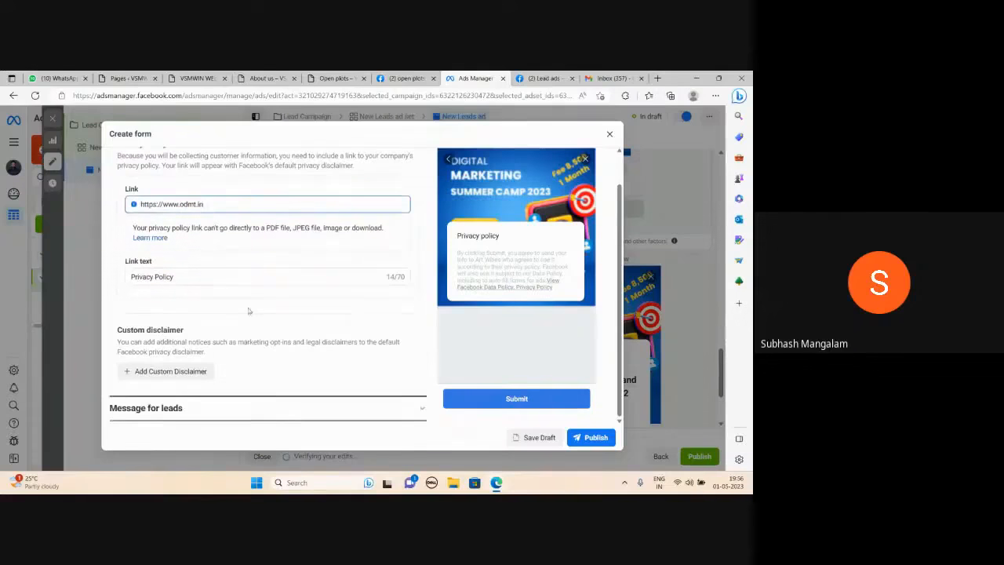
scroll(305, 334, up, 1)
scroll(306, 335, up, 3)
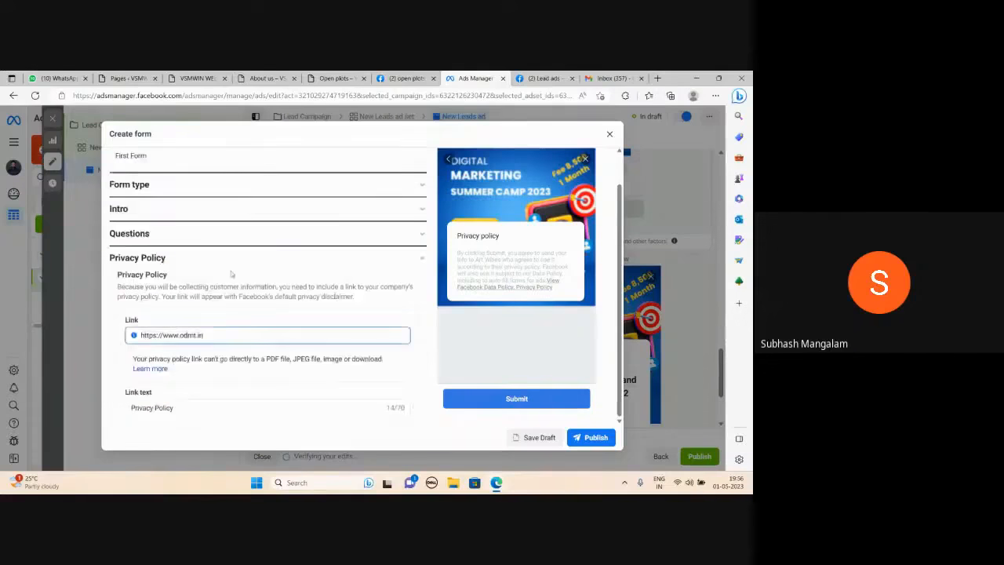
click(424, 264)
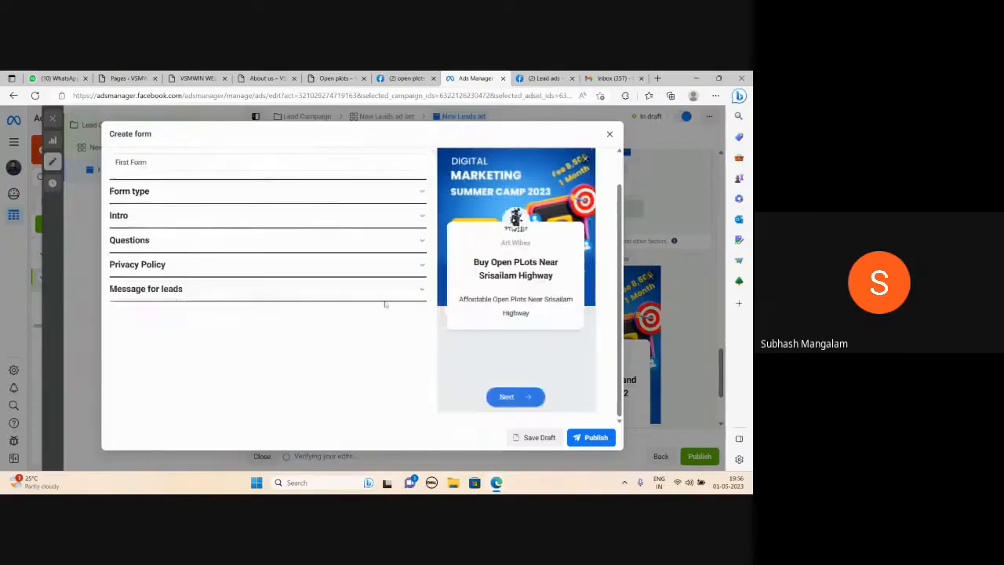
click(420, 291)
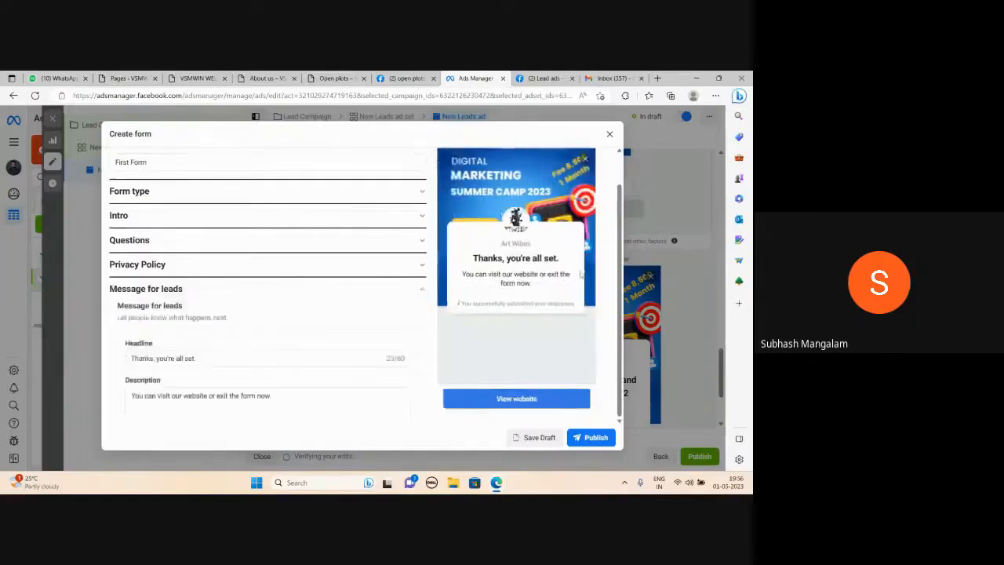
scroll(200, 329, down, 1)
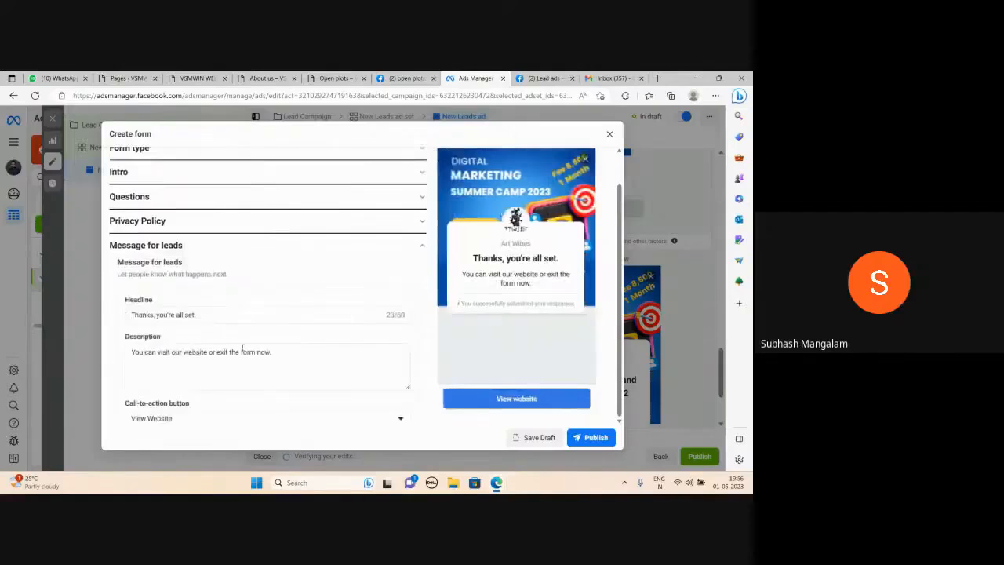
scroll(253, 332, down, 2)
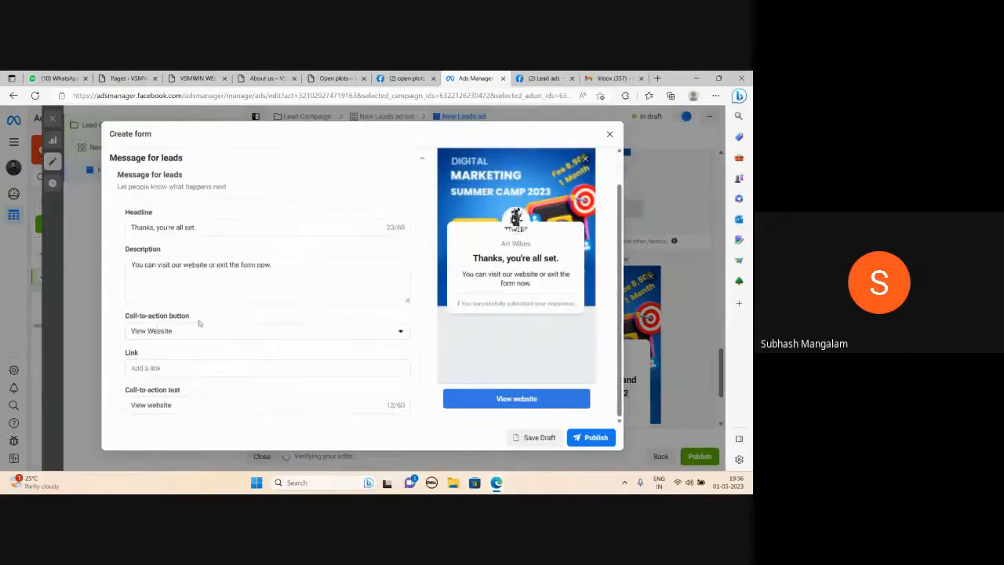
scroll(199, 323, down, 1)
click(164, 343)
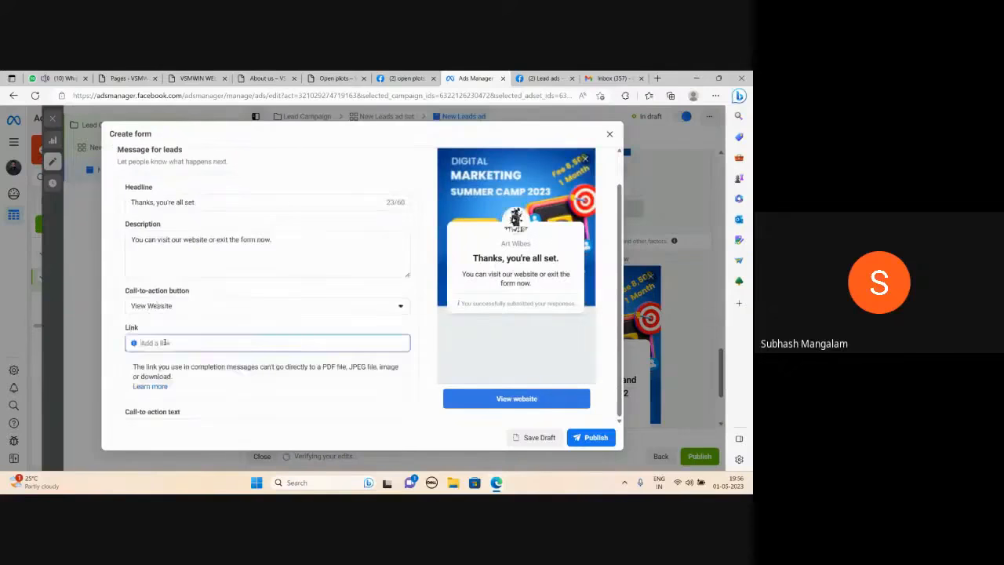
text(https://)
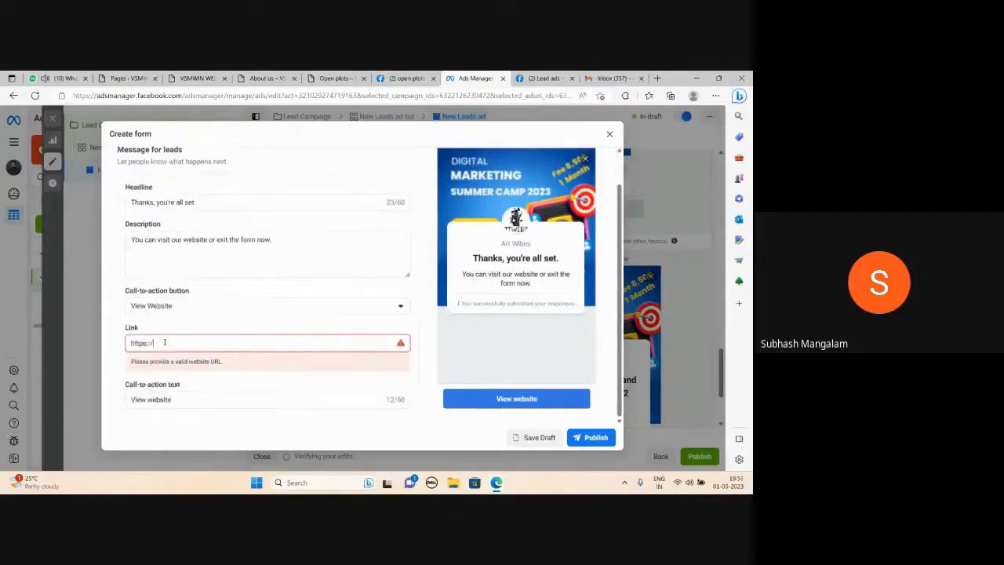
text(www.edmt.in)
key(Tab)
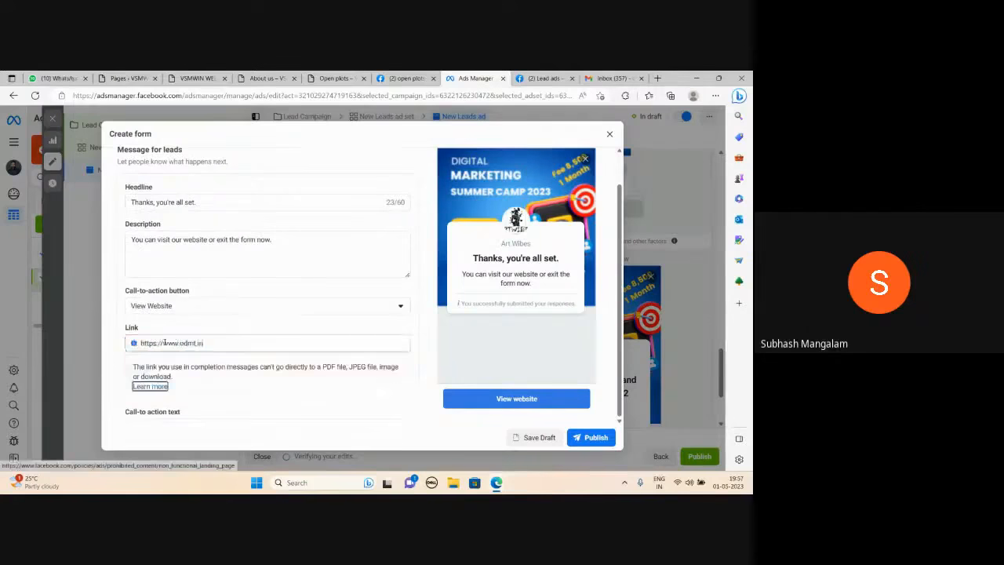
Publish the finished instant form with its default call-to-action text.
scroll(301, 338, down, 1)
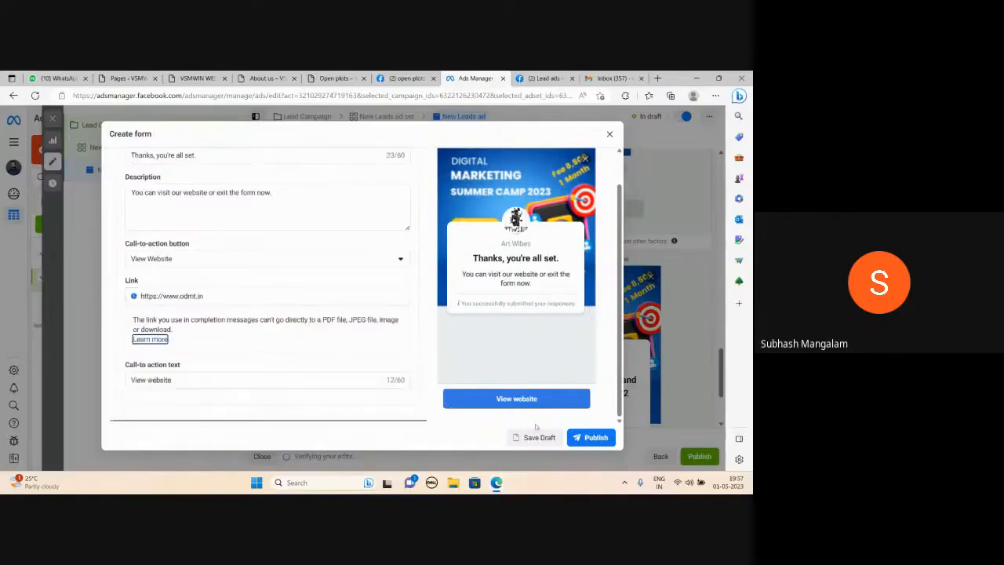
click(593, 444)
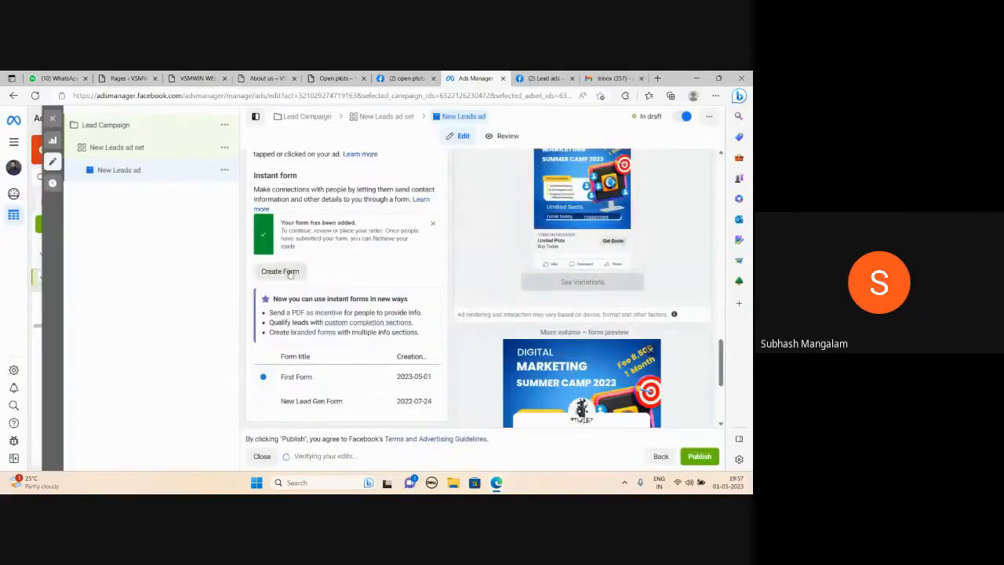
Submit the lead campaign with its ad set and ad for publishing, and check the publishing details for the ad.
scroll(424, 259, down, 2)
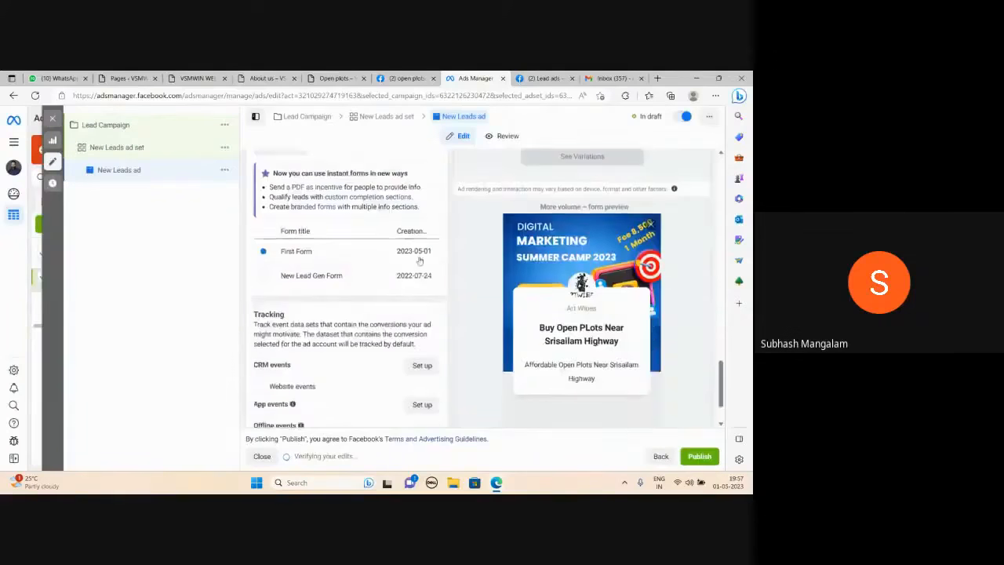
mouse_move(377, 258)
scroll(323, 237, down, 1)
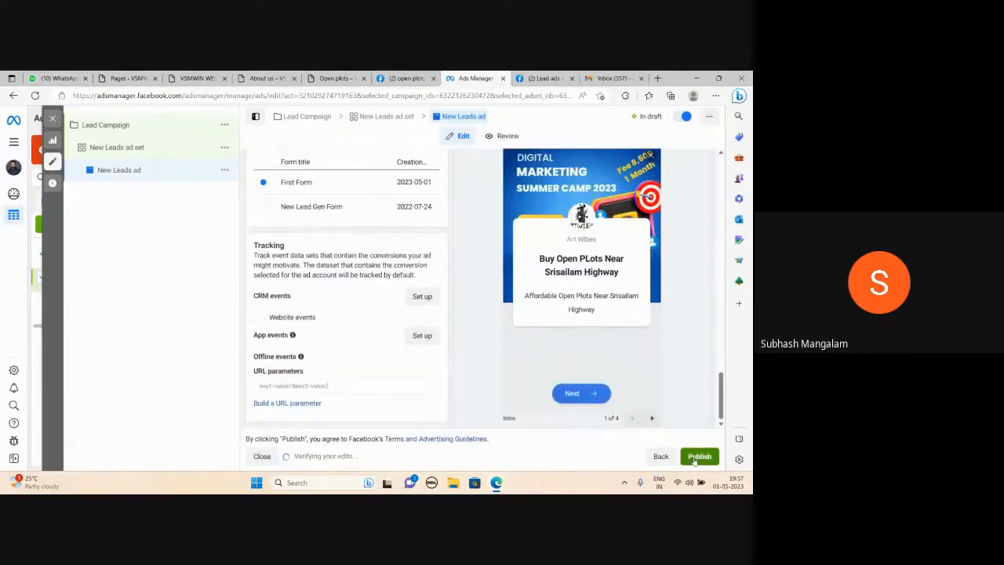
scroll(671, 381, up, 1)
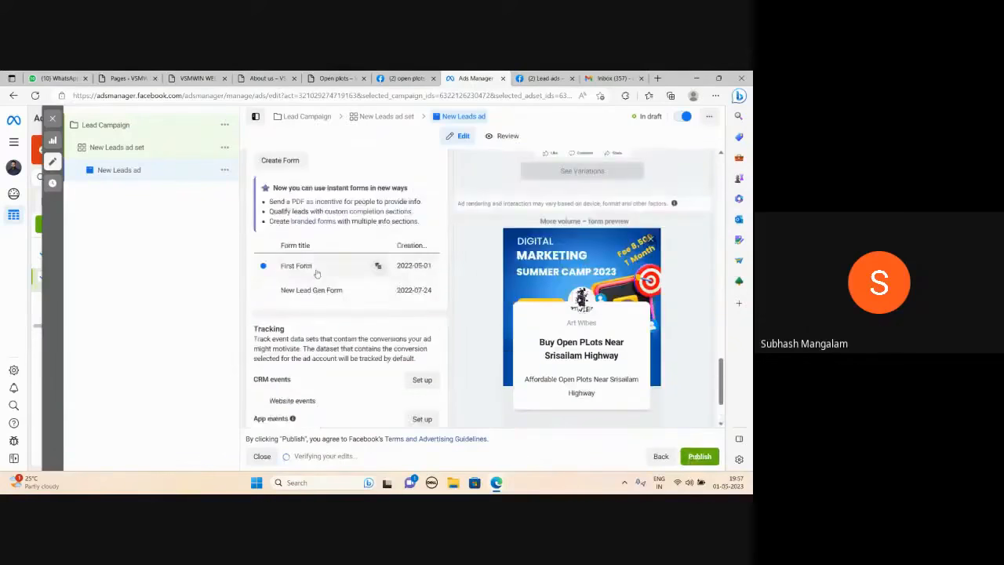
click(699, 456)
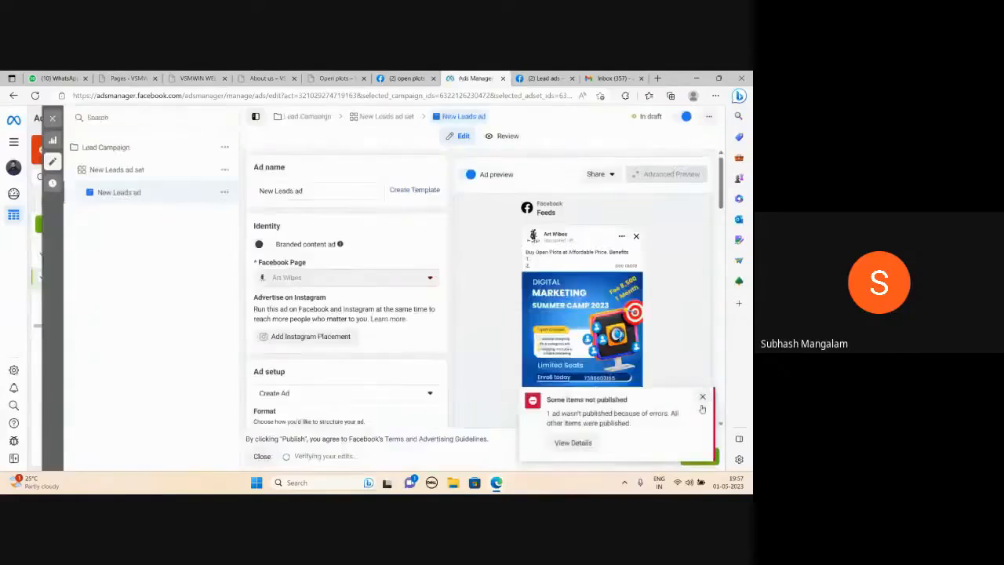
click(573, 443)
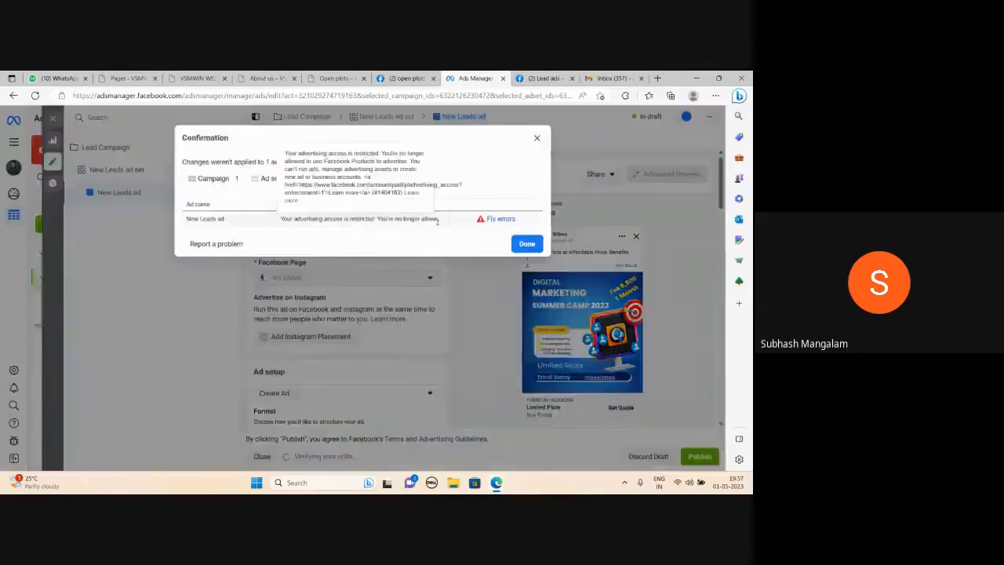
click(537, 138)
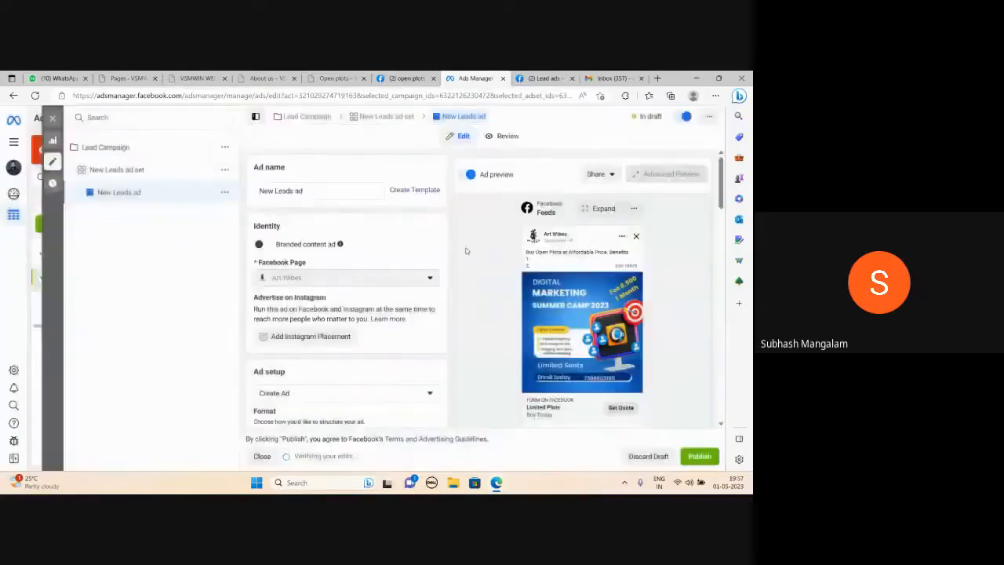
Turn on link sharing for the New Leads ad preview and set the link to stay active for 30 days.
scroll(469, 255, down, 3)
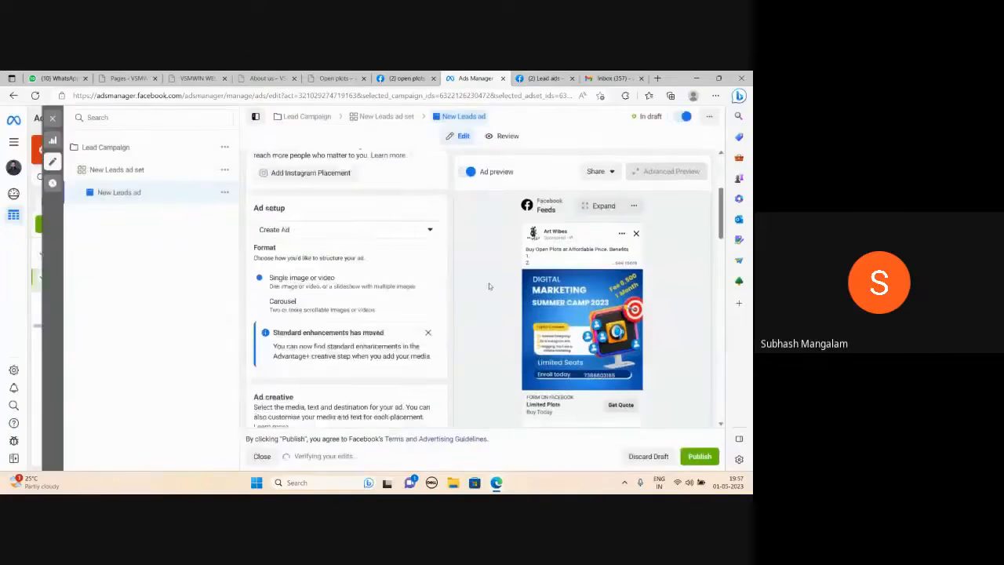
click(606, 173)
click(611, 216)
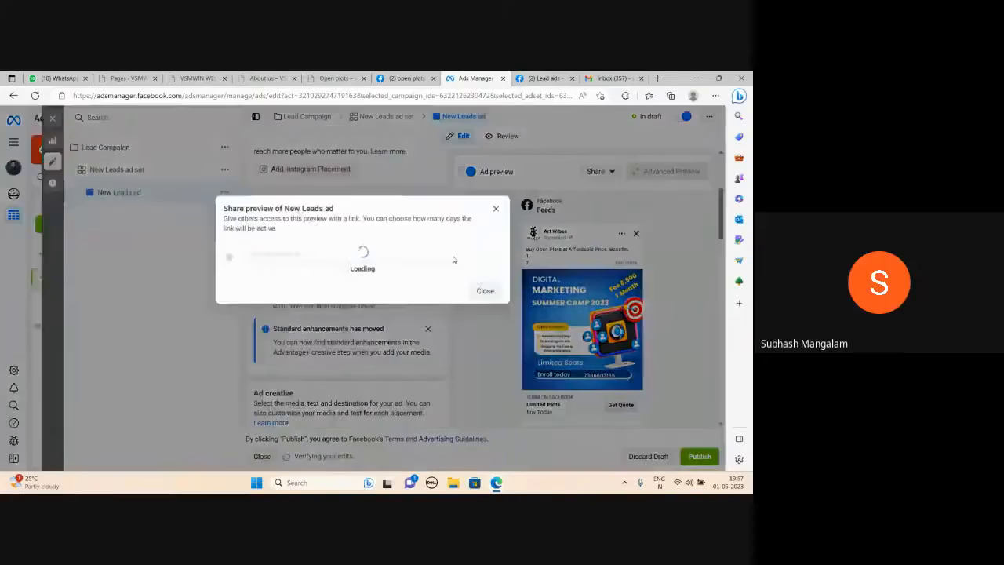
click(230, 259)
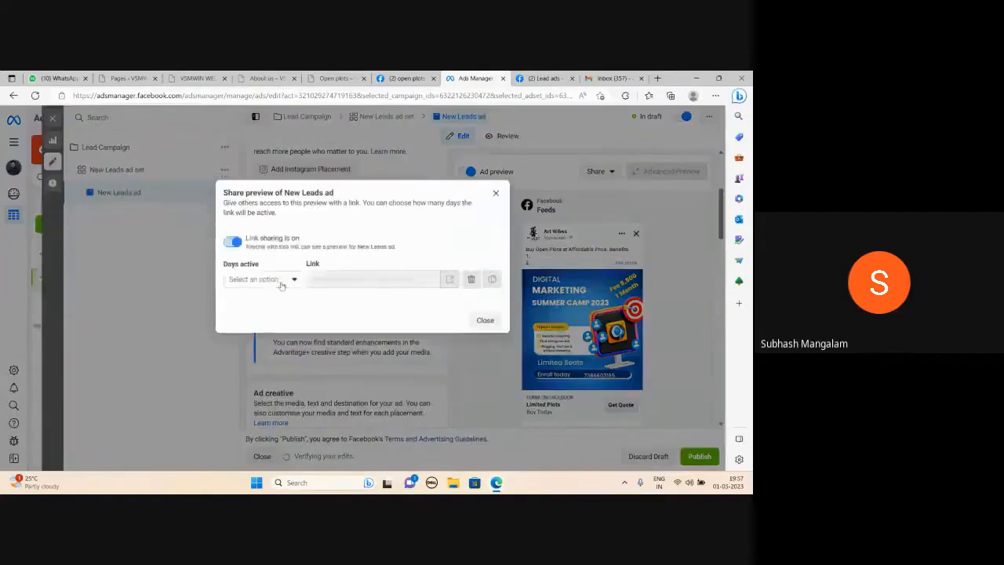
click(264, 279)
click(259, 303)
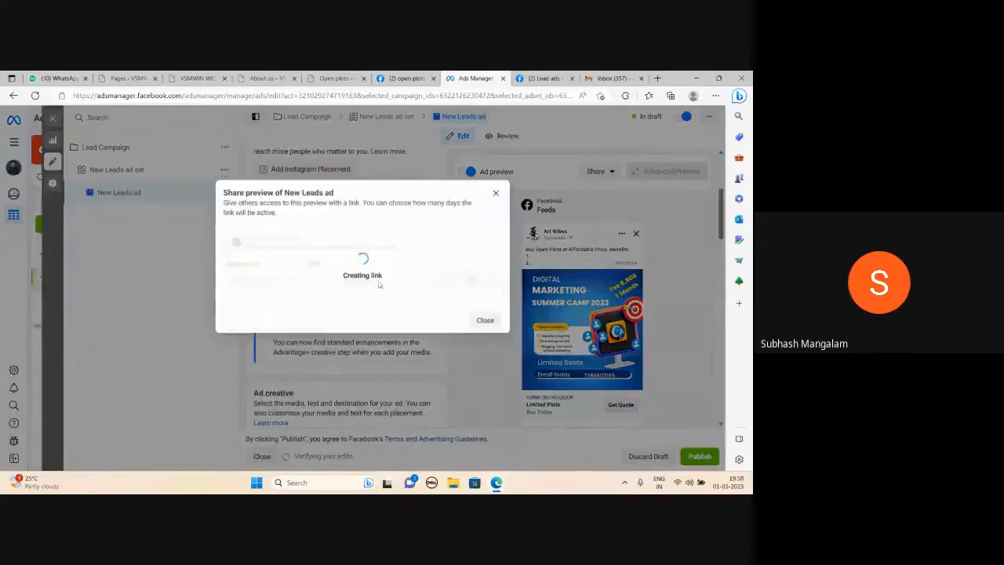
Copy the shared preview link and open it in the browser tab showing the lead ads terms.
drag(397, 271, 292, 269)
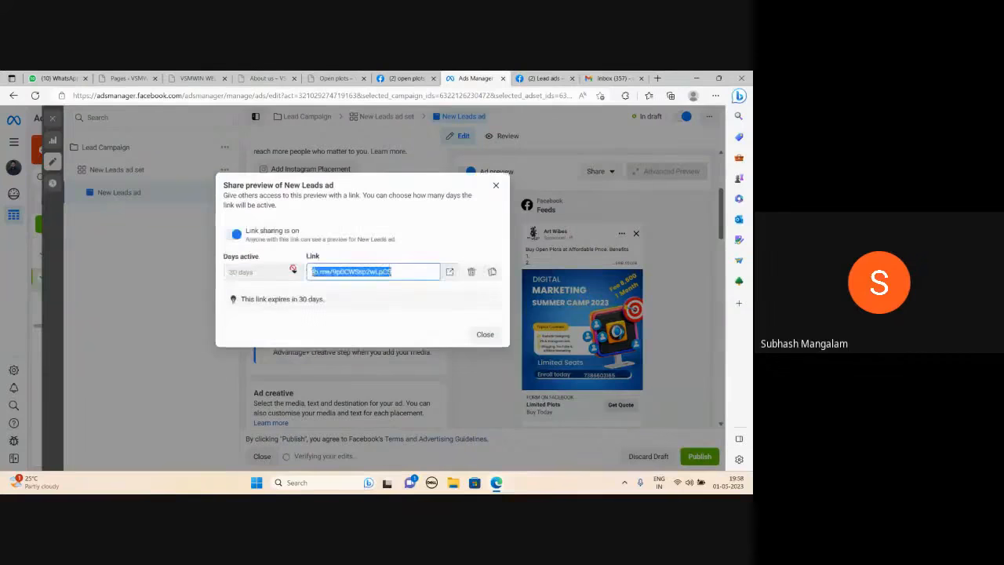
click(543, 78)
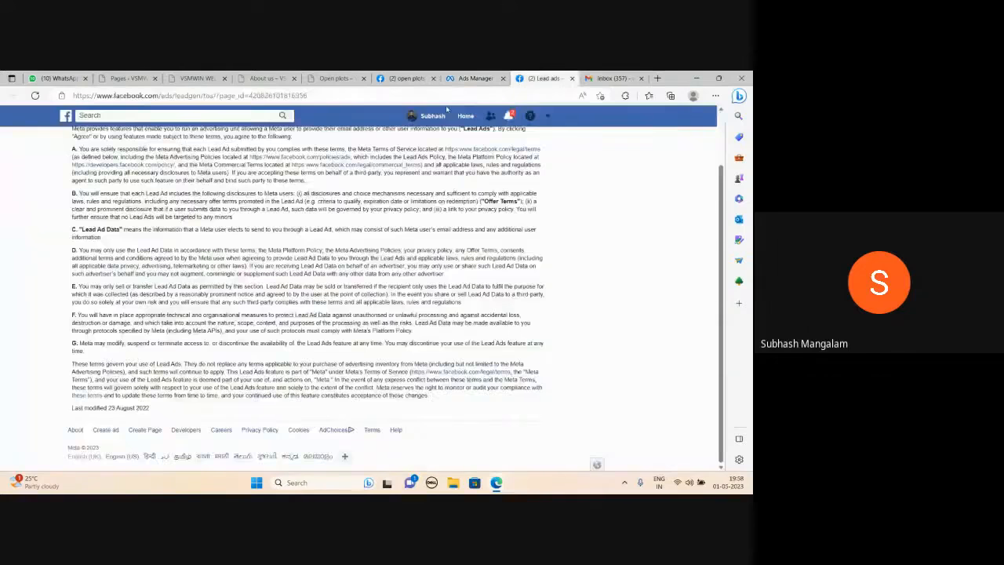
click(446, 95)
key(ctrl+v)
key(Return)
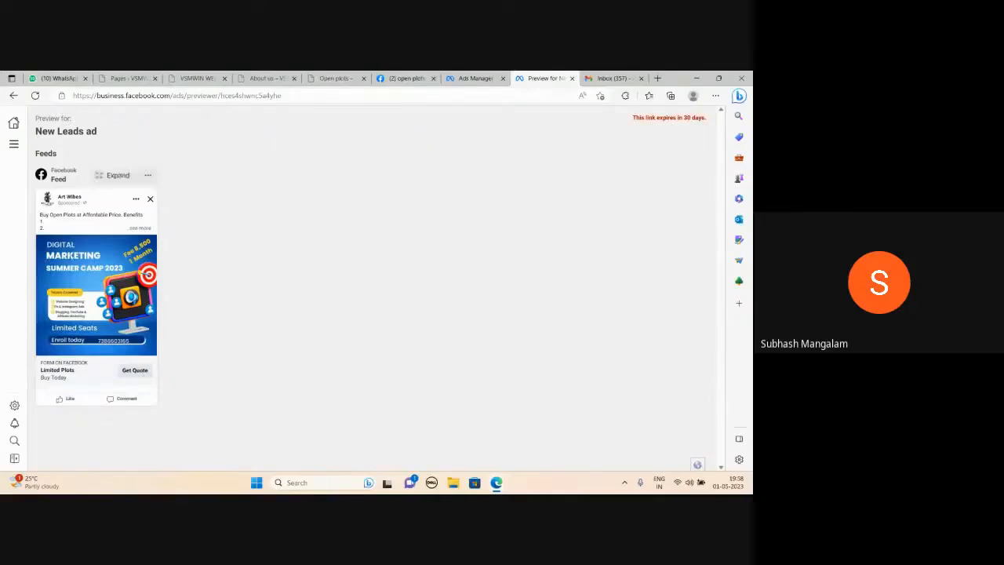
Return to Ads Manager, close the share preview dialog and switch to the Google Meet call window.
click(473, 78)
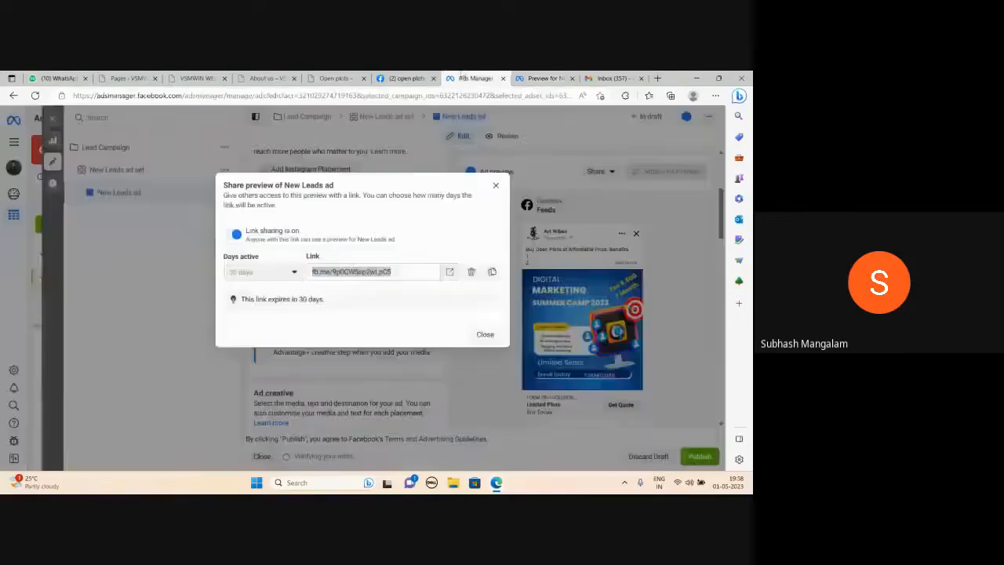
click(496, 186)
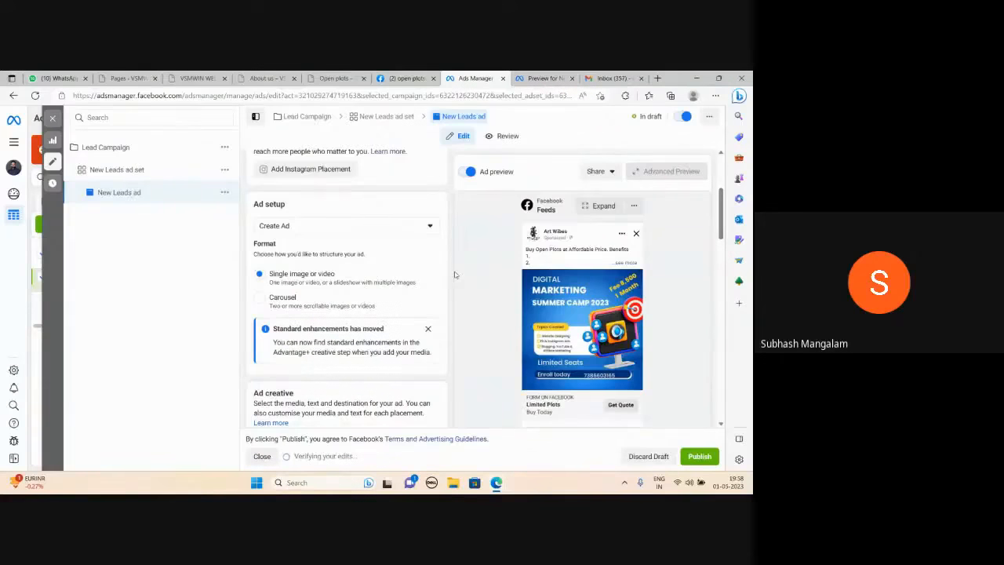
mouse_move(497, 483)
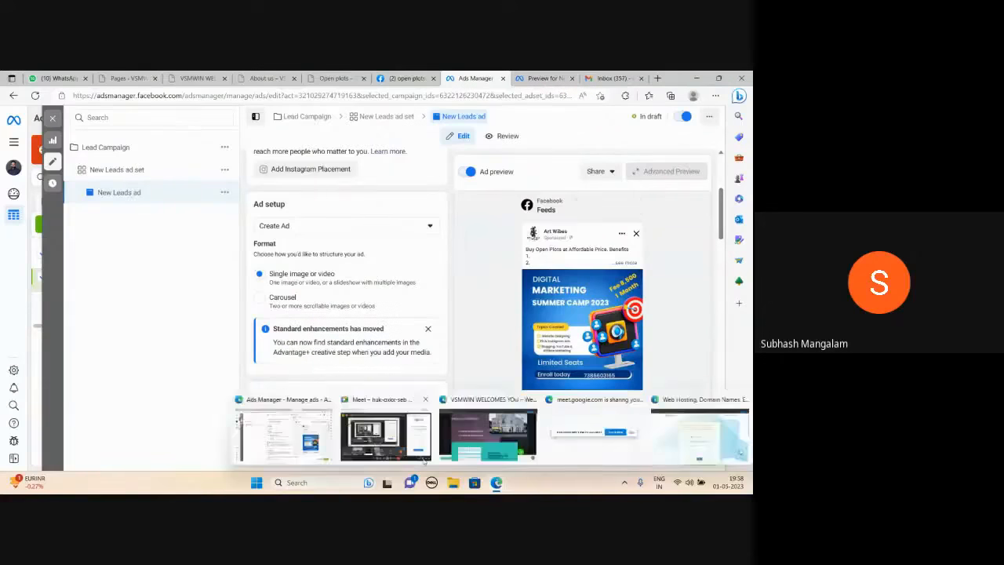
click(424, 459)
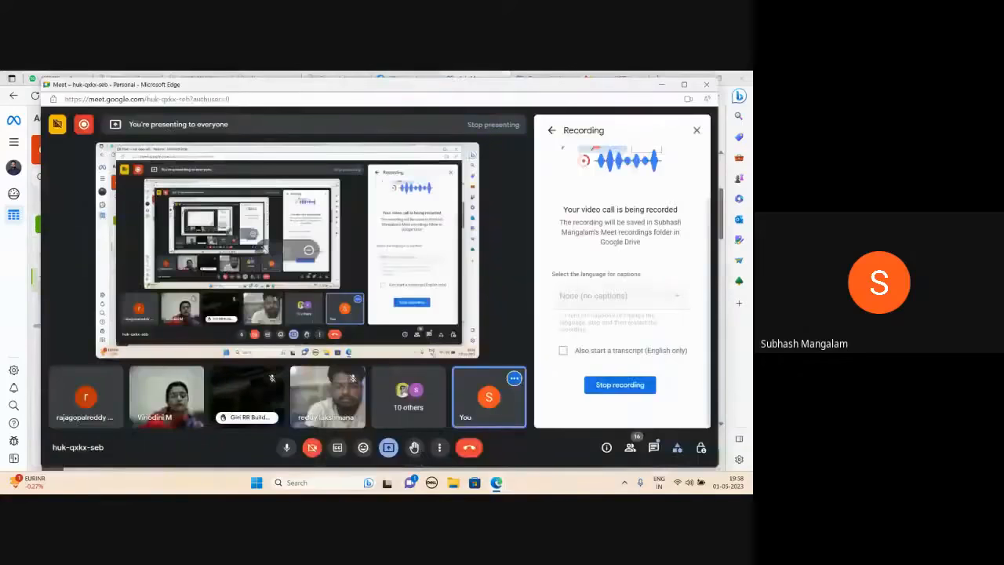